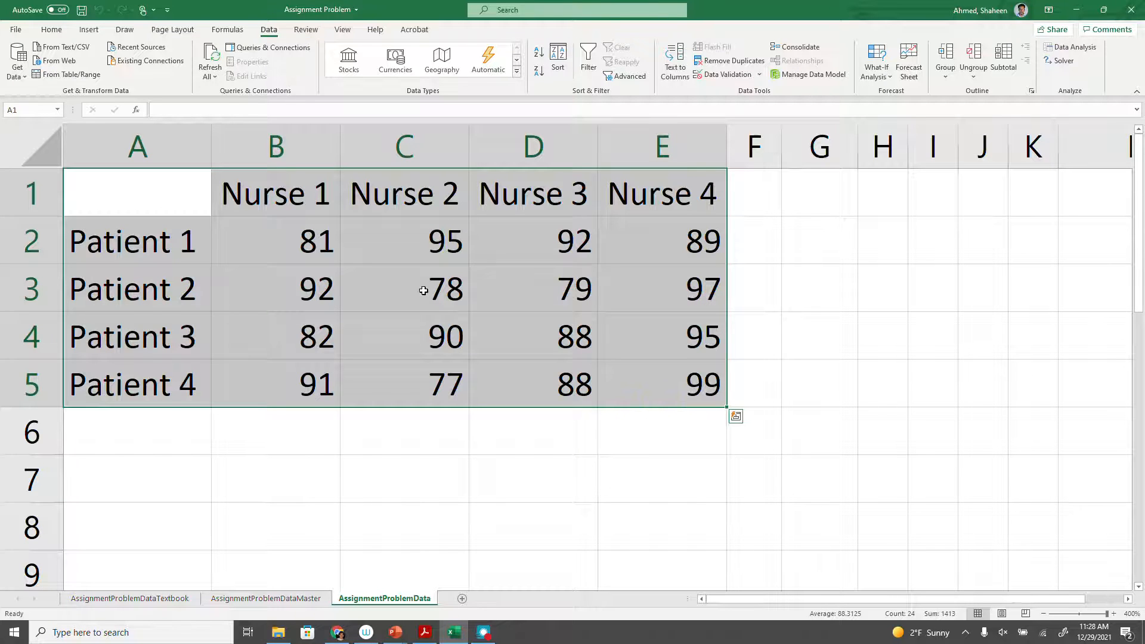
Step: Examine the patient rows, the nurse columns and the scores in the patient-by-nurse table
{"action": "left_click_drag", "start_coordinate": [306, 245], "coordinate": [653, 390]}
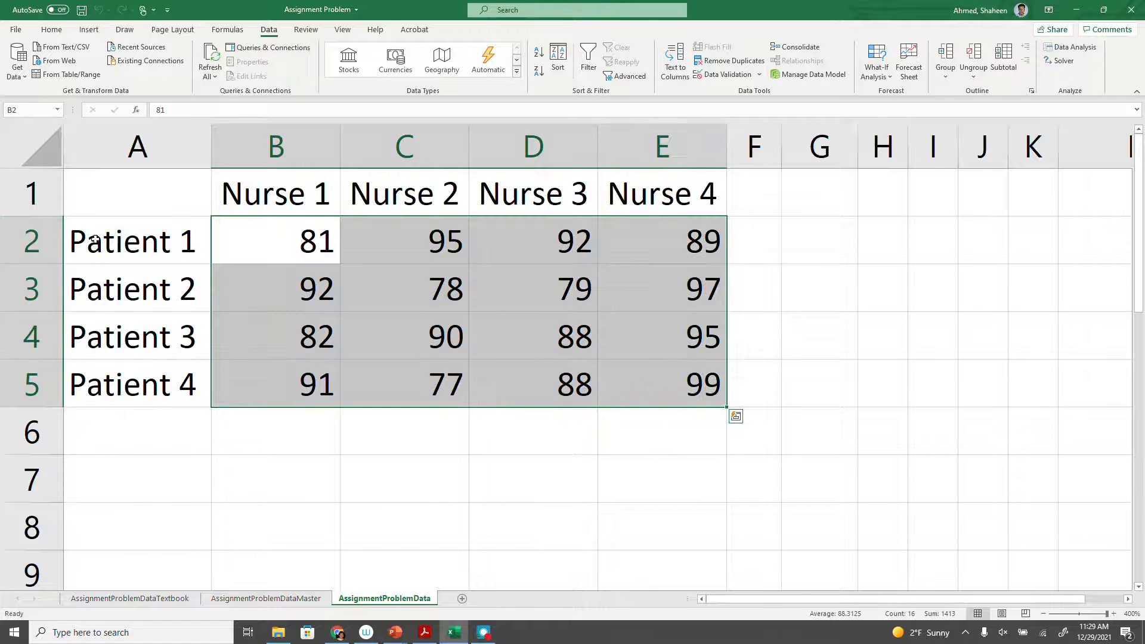
{"action": "left_click", "coordinate": [152, 253]}
{"action": "left_click_drag", "start_coordinate": [138, 268], "coordinate": [137, 382]}
{"action": "left_click_drag", "start_coordinate": [299, 197], "coordinate": [662, 197]}
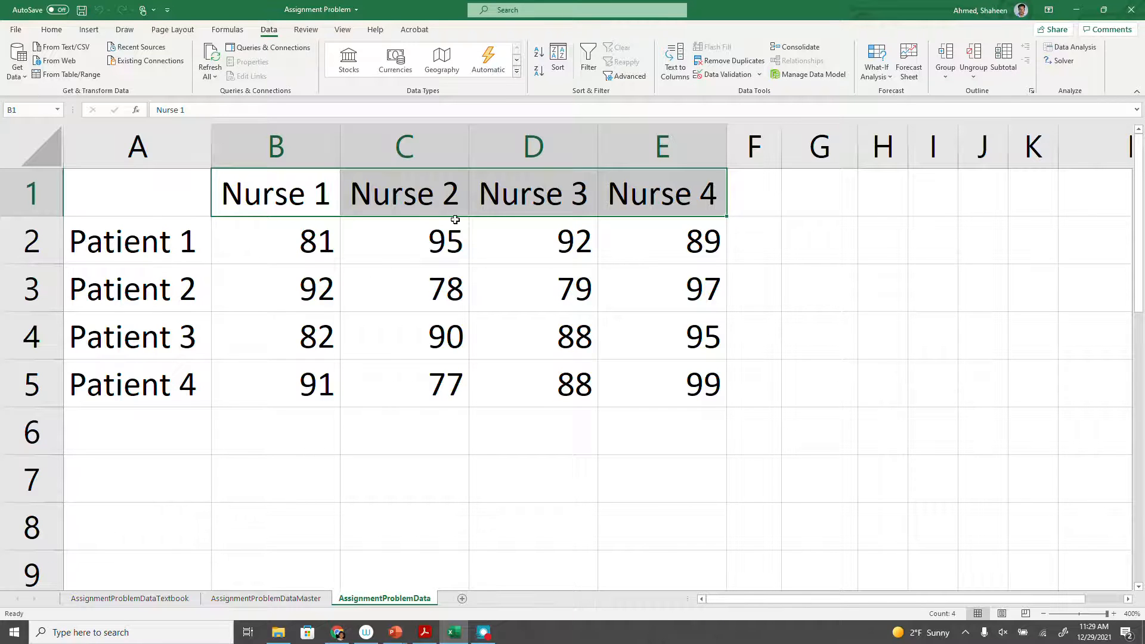
{"action": "left_click", "coordinate": [162, 239]}
{"action": "left_click", "coordinate": [161, 293]}
{"action": "left_click", "coordinate": [156, 344]}
{"action": "left_click", "coordinate": [190, 386]}
{"action": "left_click_drag", "start_coordinate": [330, 255], "coordinate": [657, 394]}
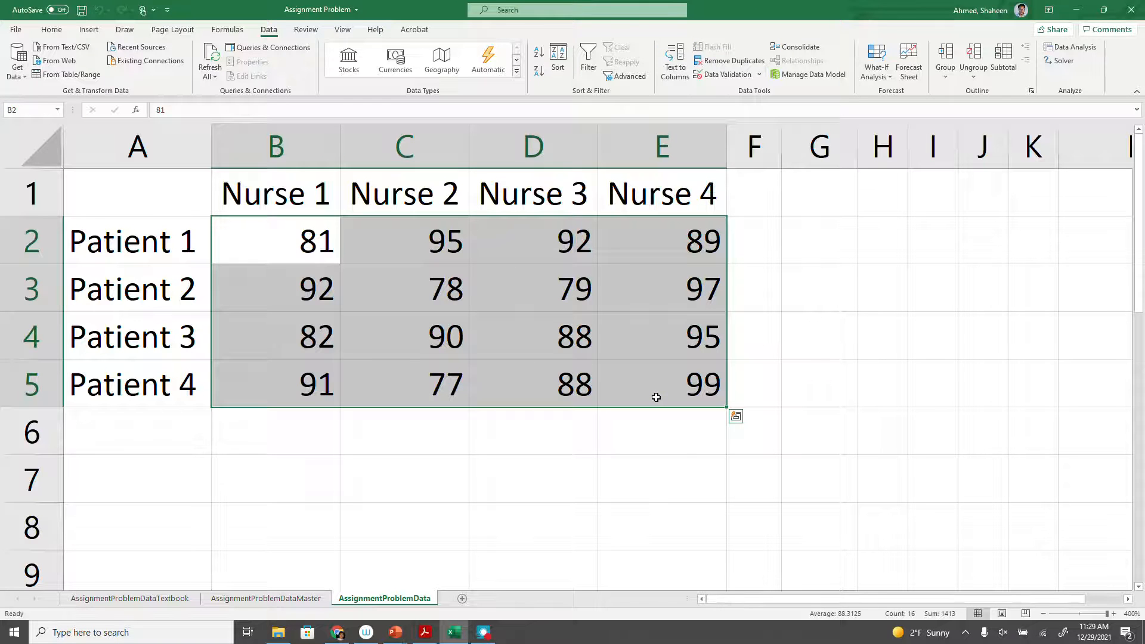
{"action": "left_click", "coordinate": [406, 447]}
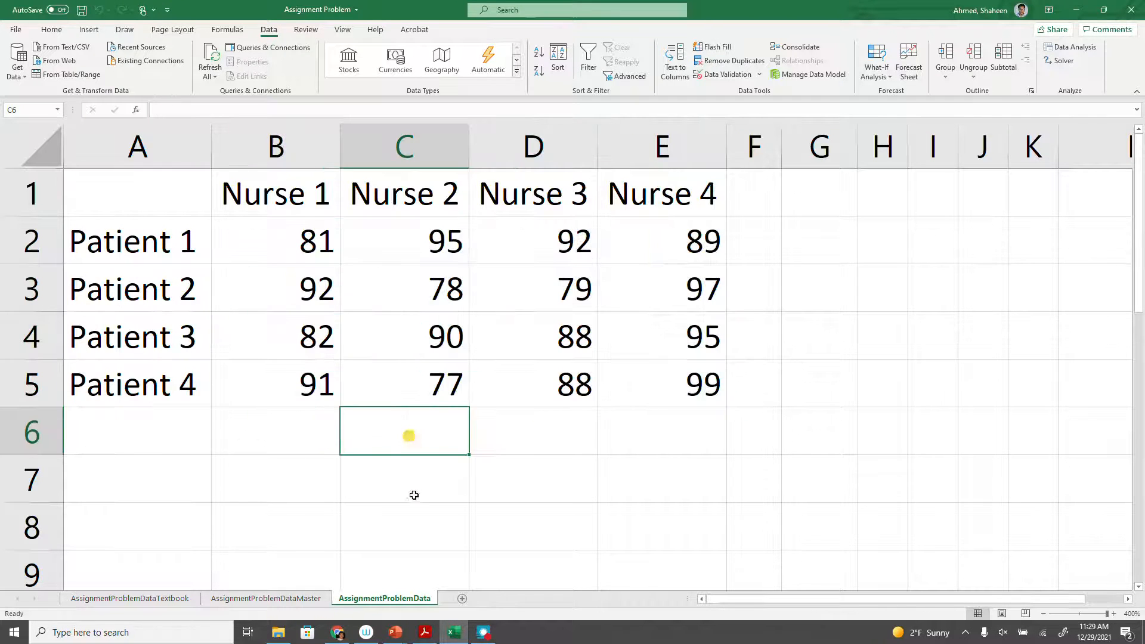
Step: Create a copy of the AssignmentProblemData sheet at the end of the workbook
{"action": "right_click", "coordinate": [387, 600]}
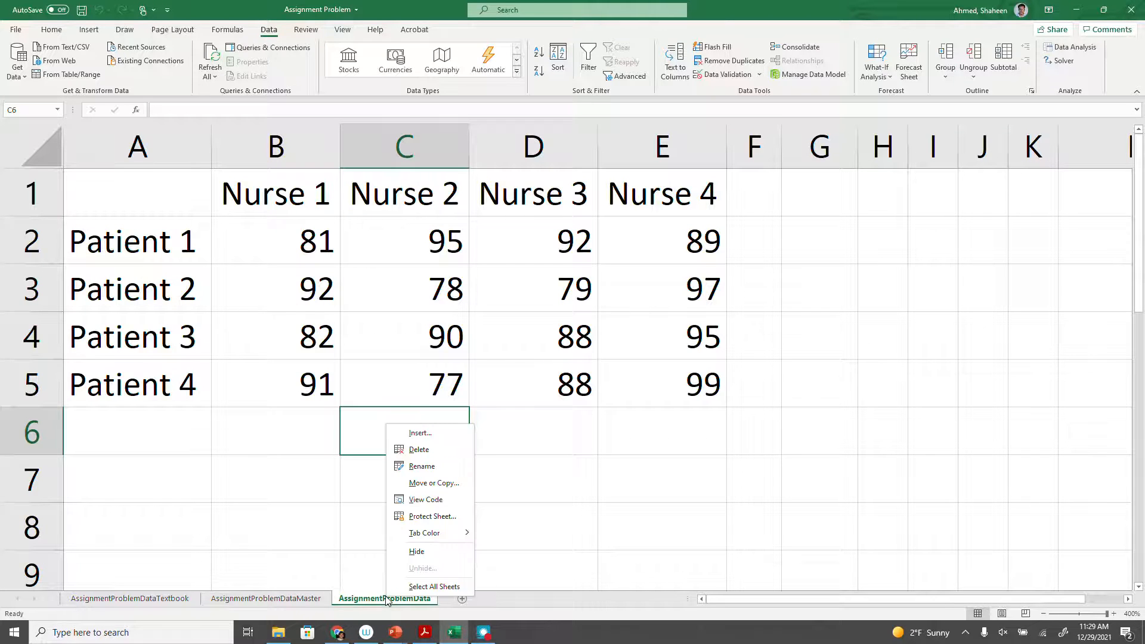
{"action": "left_click", "coordinate": [429, 483]}
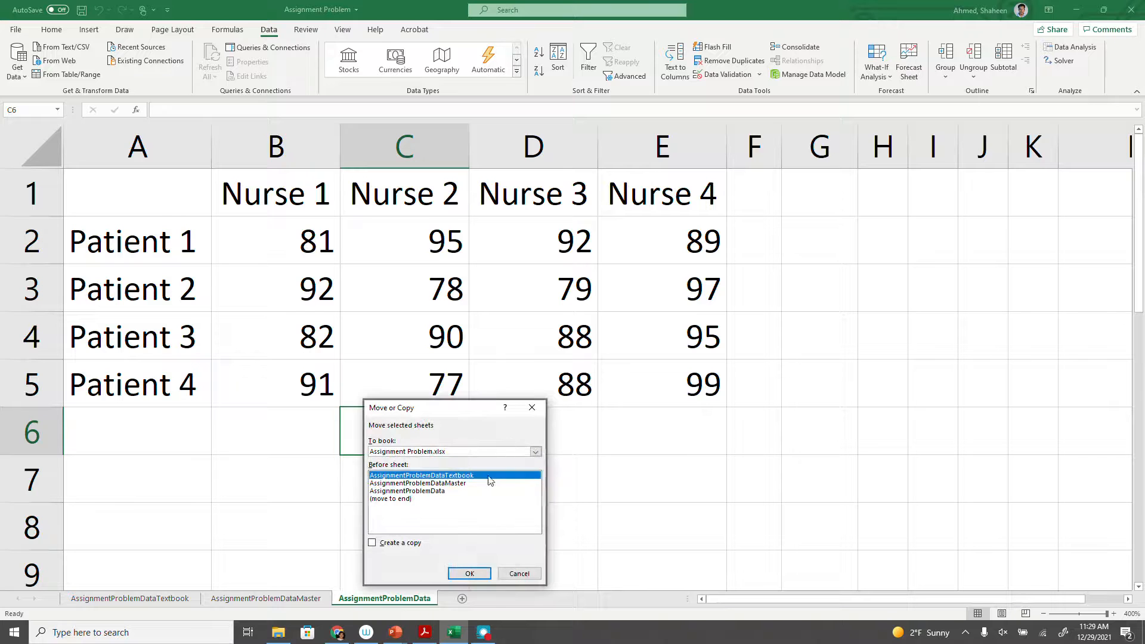
{"action": "left_click", "coordinate": [388, 500]}
{"action": "left_click", "coordinate": [373, 544]}
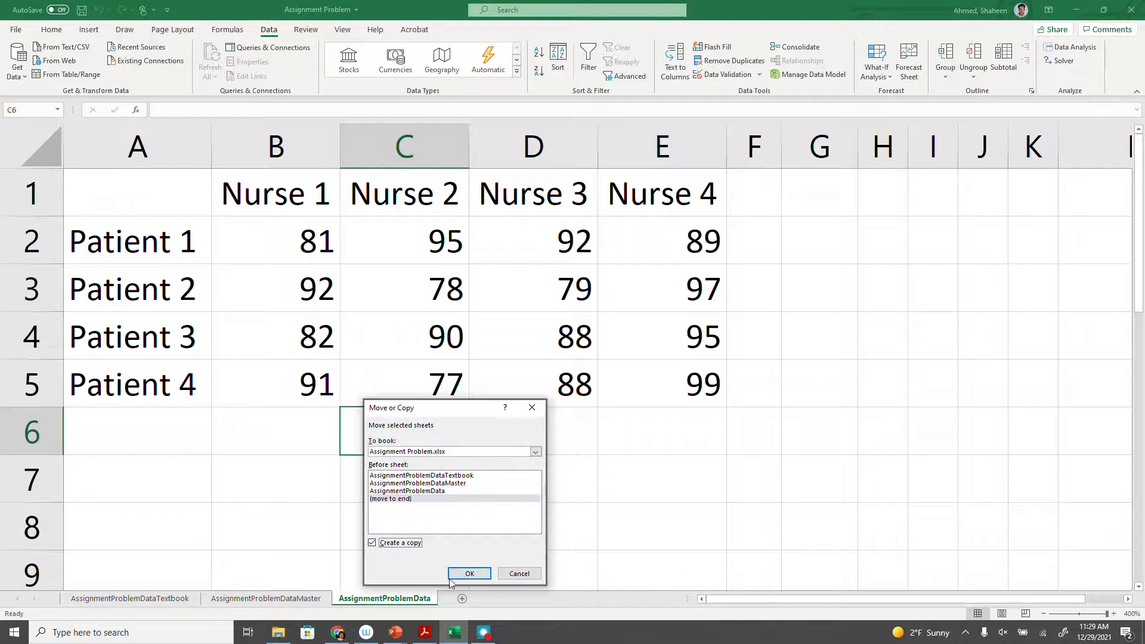
{"action": "left_click", "coordinate": [476, 577]}
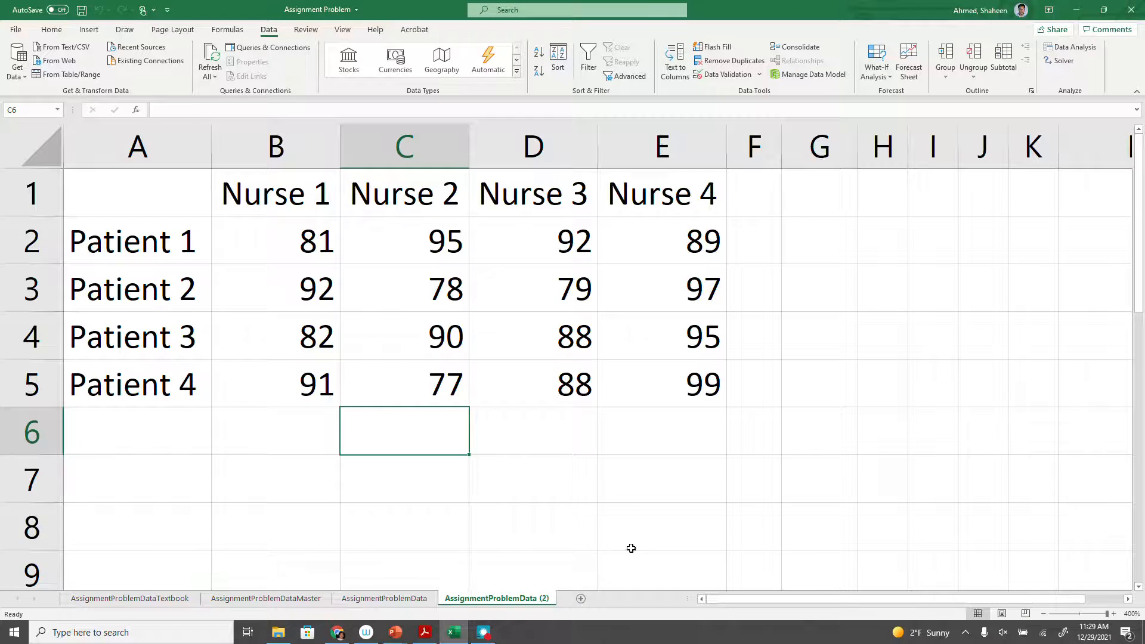
Step: Rename the copied sheet as AssignmentProblemClean
{"action": "double_click", "coordinate": [528, 604]}
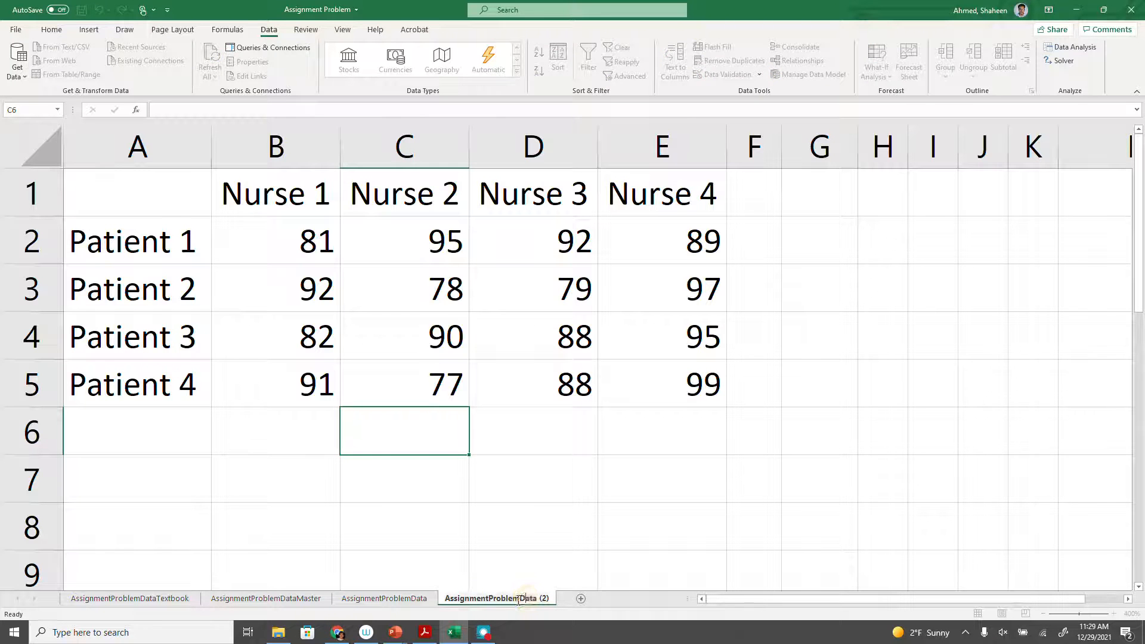
{"action": "left_click_drag", "start_coordinate": [521, 599], "coordinate": [671, 617]}
{"action": "type", "text": "clean"}
{"action": "key", "text": "BackSpace"}
{"action": "key", "text": "BackSpace"}
{"action": "key", "text": "BackSpace"}
{"action": "key", "text": "BackSpace"}
{"action": "key", "text": "BackSpace"}
{"action": "type", "text": "Clean"}
{"action": "key", "text": "Return"}
Step: Move the score block from B2:E5 to H2:K5
{"action": "left_click", "coordinate": [274, 337]}
{"action": "left_click", "coordinate": [274, 289]}
{"action": "left_click_drag", "start_coordinate": [319, 235], "coordinate": [673, 374]}
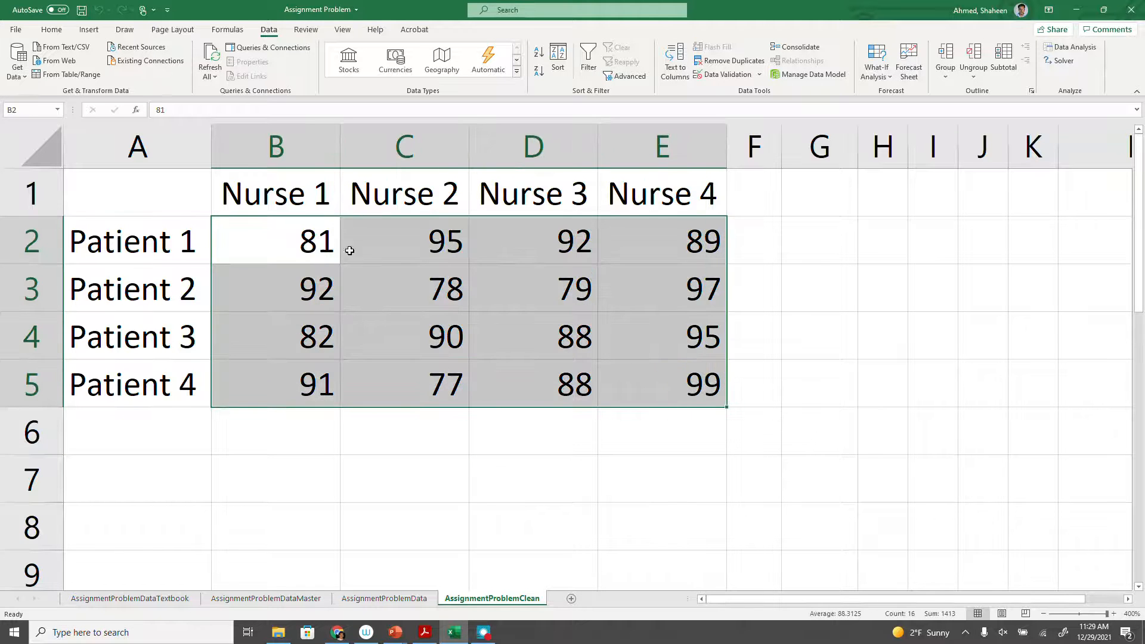
{"action": "left_click_drag", "start_coordinate": [299, 215], "coordinate": [892, 230]}
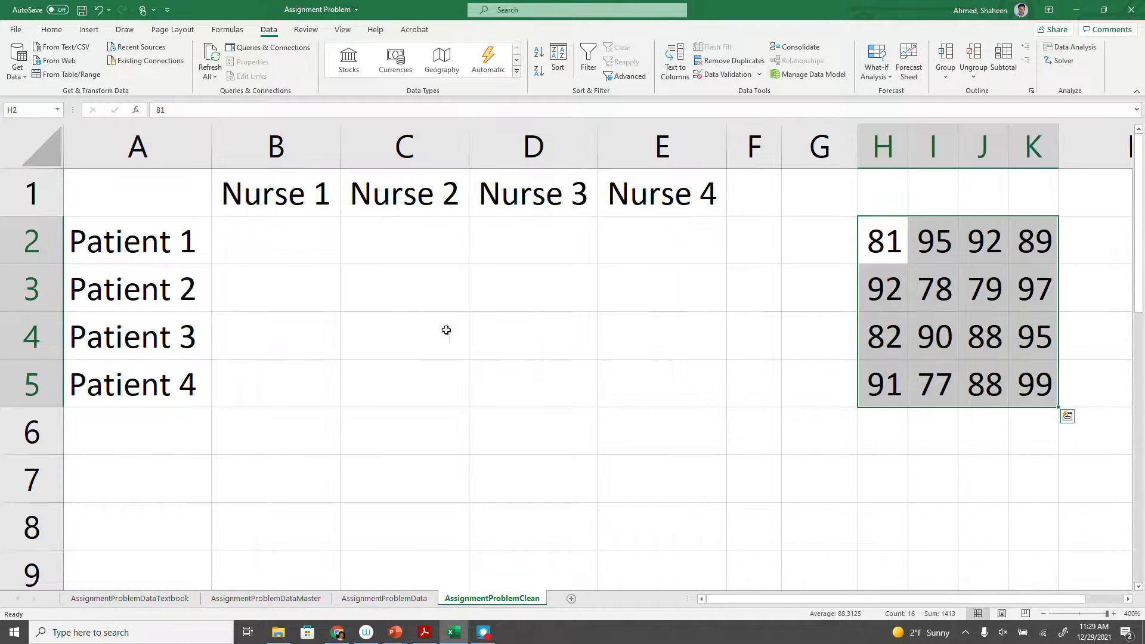
Step: Enter 0 in B2 and fill it across the patient-by-nurse grid B2:E5
{"action": "left_click", "coordinate": [305, 251]}
{"action": "type", "text": "0"}
{"action": "key", "text": "Return"}
{"action": "left_click", "coordinate": [306, 251]}
{"action": "left_click_drag", "start_coordinate": [340, 263], "coordinate": [715, 411]}
Step: Total each patient's row in column F with =SUM(B2:E2) in F2, filled down to F5
{"action": "left_click", "coordinate": [758, 244]}
{"action": "type", "text": "="}
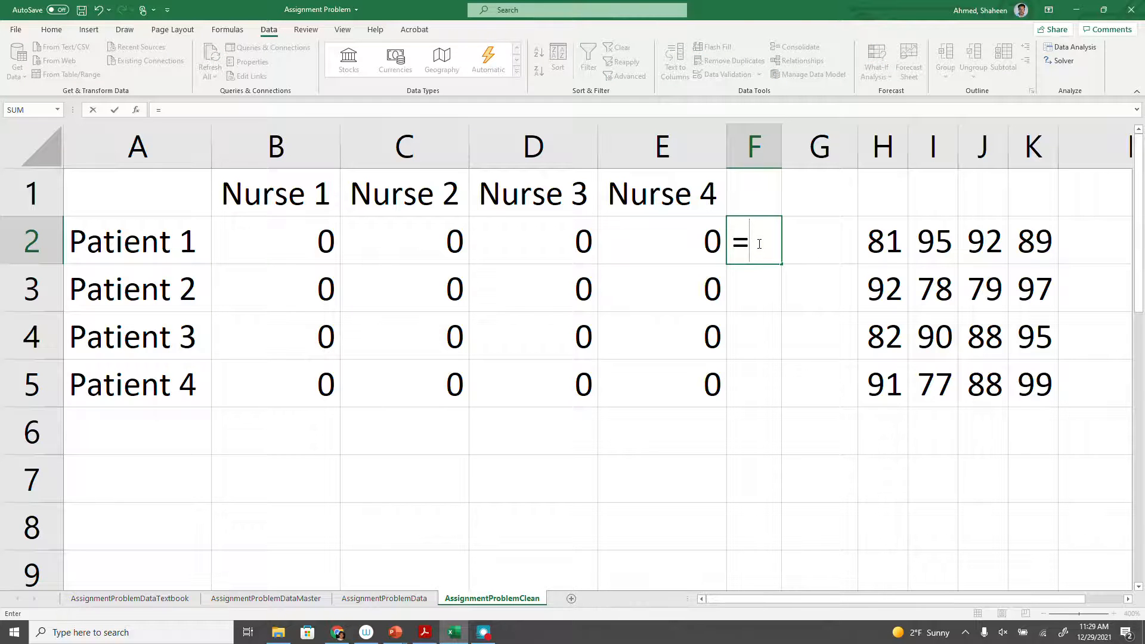
{"action": "type", "text": "sum("}
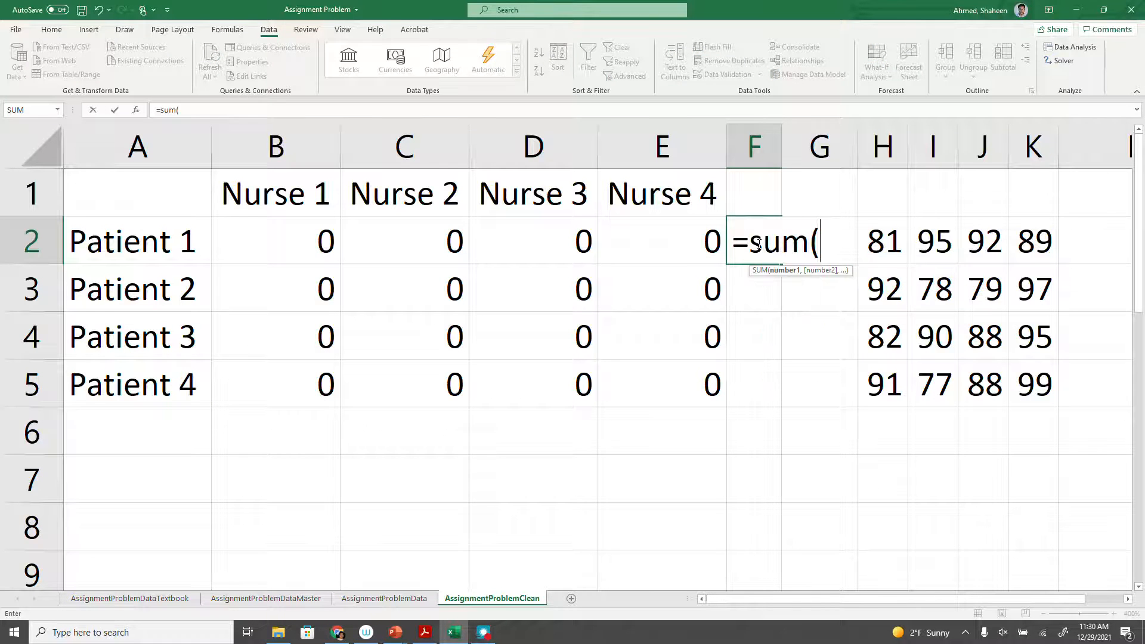
{"action": "left_click_drag", "start_coordinate": [338, 243], "coordinate": [624, 248]}
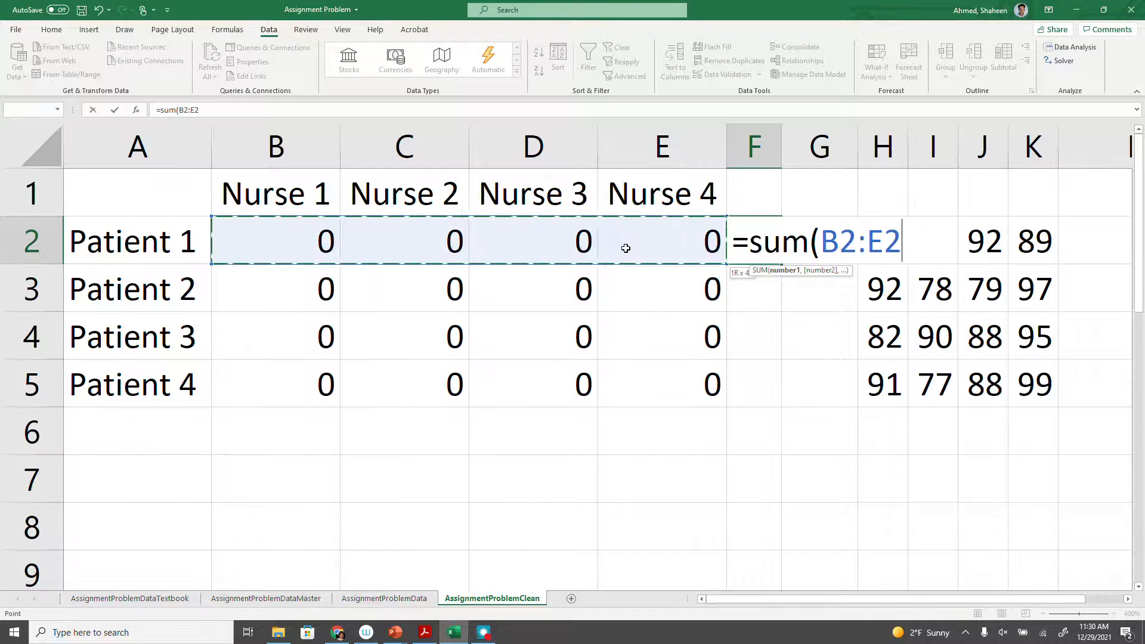
{"action": "key", "text": "Return"}
{"action": "left_click", "coordinate": [762, 239]}
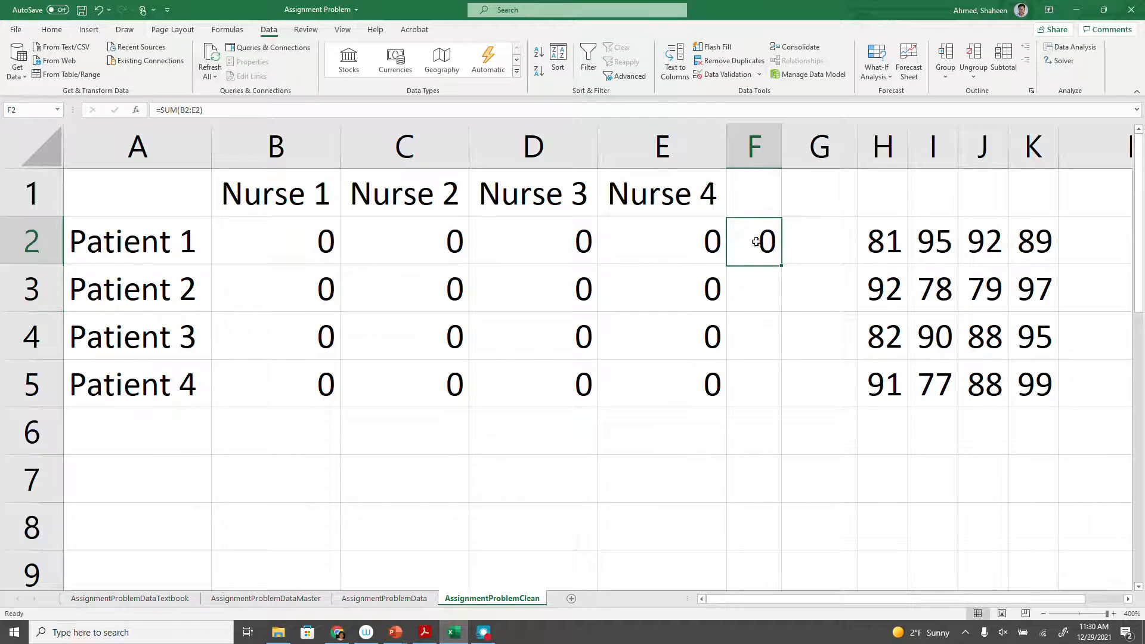
{"action": "left_click_drag", "start_coordinate": [783, 264], "coordinate": [780, 399]}
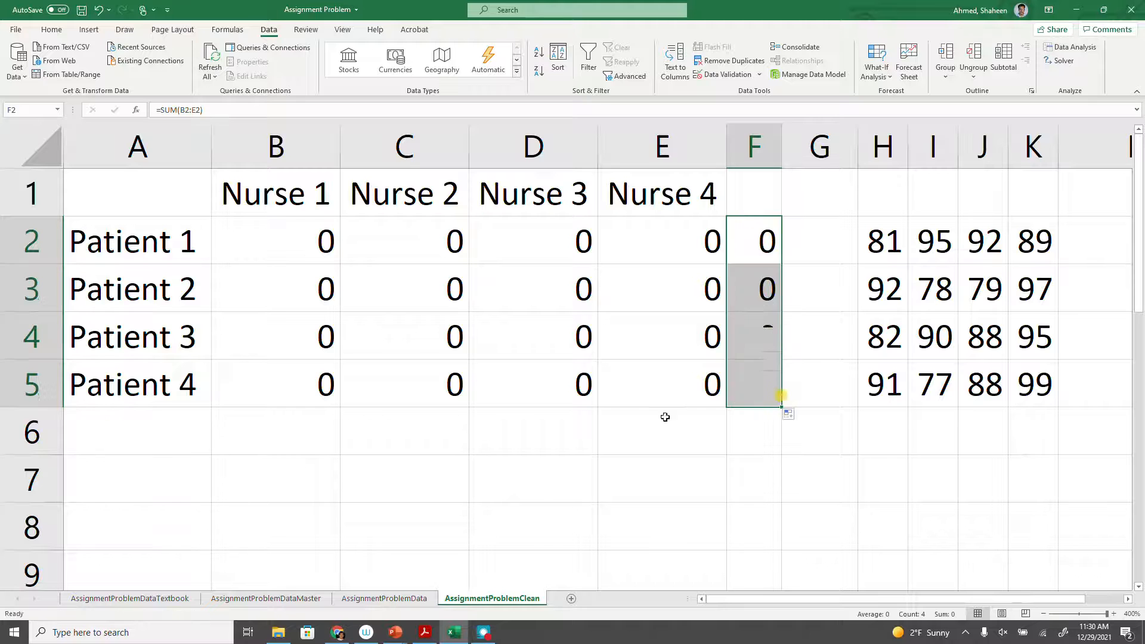
Step: Total each nurse's column in row 6 with =SUM(B2:B5) in B6, filled across to E6
{"action": "left_click", "coordinate": [315, 437]}
{"action": "type", "text": "=sum"}
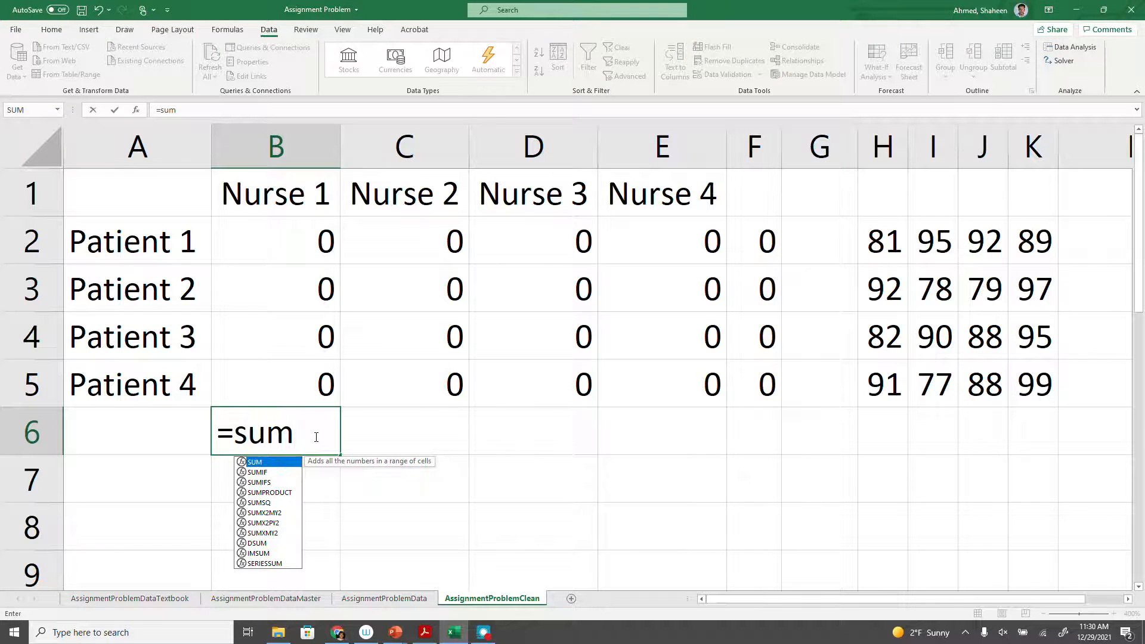
{"action": "type", "text": "("}
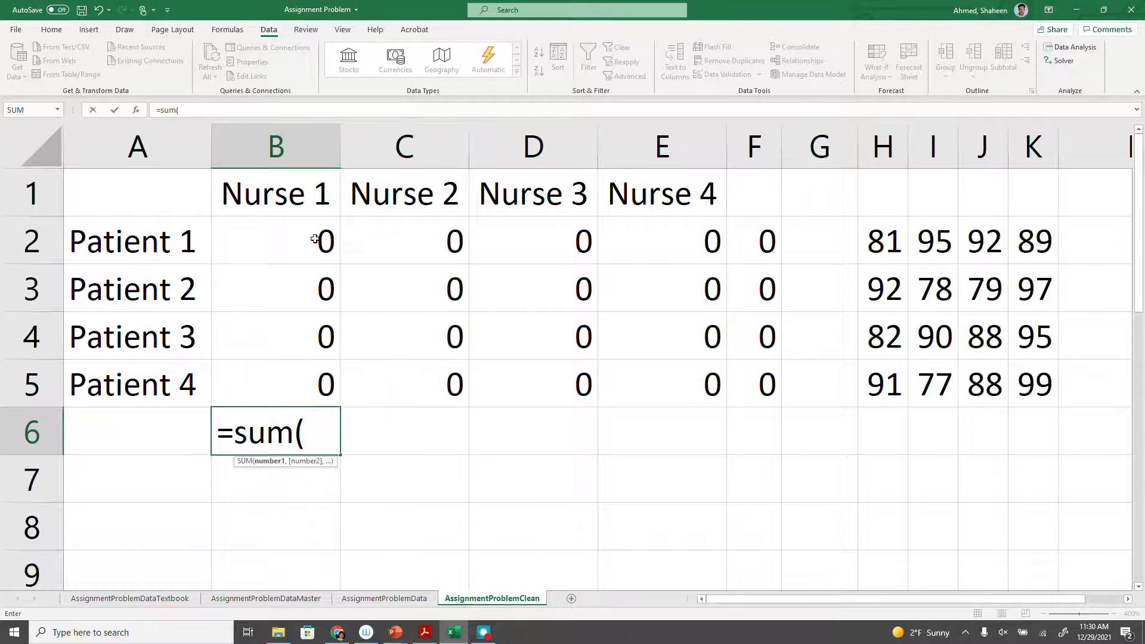
{"action": "left_click_drag", "start_coordinate": [317, 238], "coordinate": [327, 388]}
{"action": "type", "text": ")"}
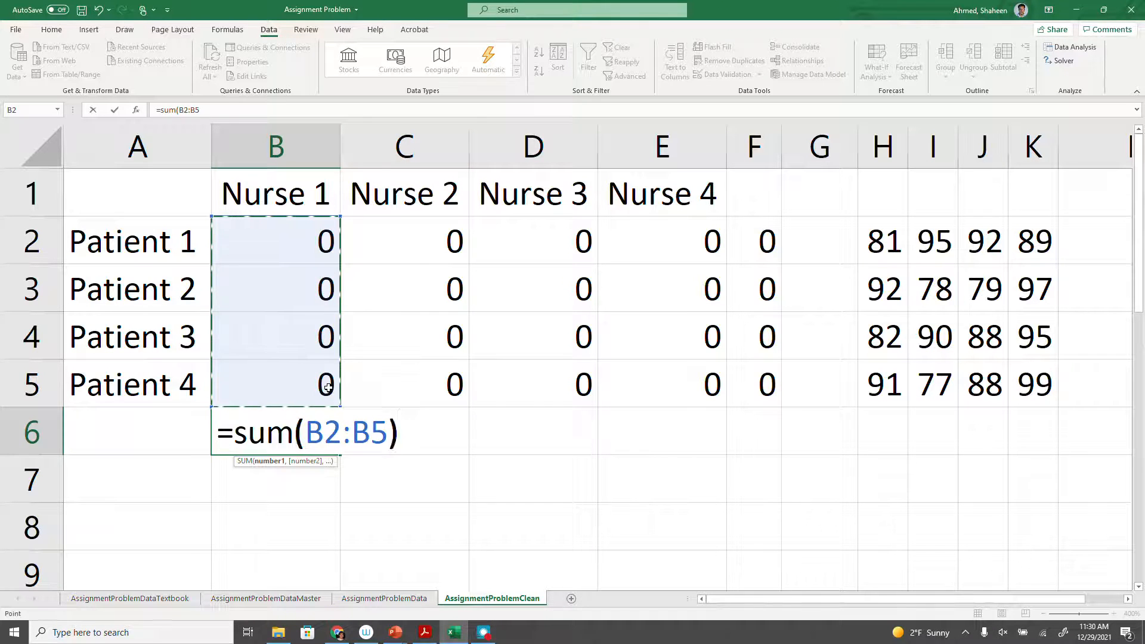
{"action": "key", "text": "Return"}
{"action": "left_click", "coordinate": [303, 431]}
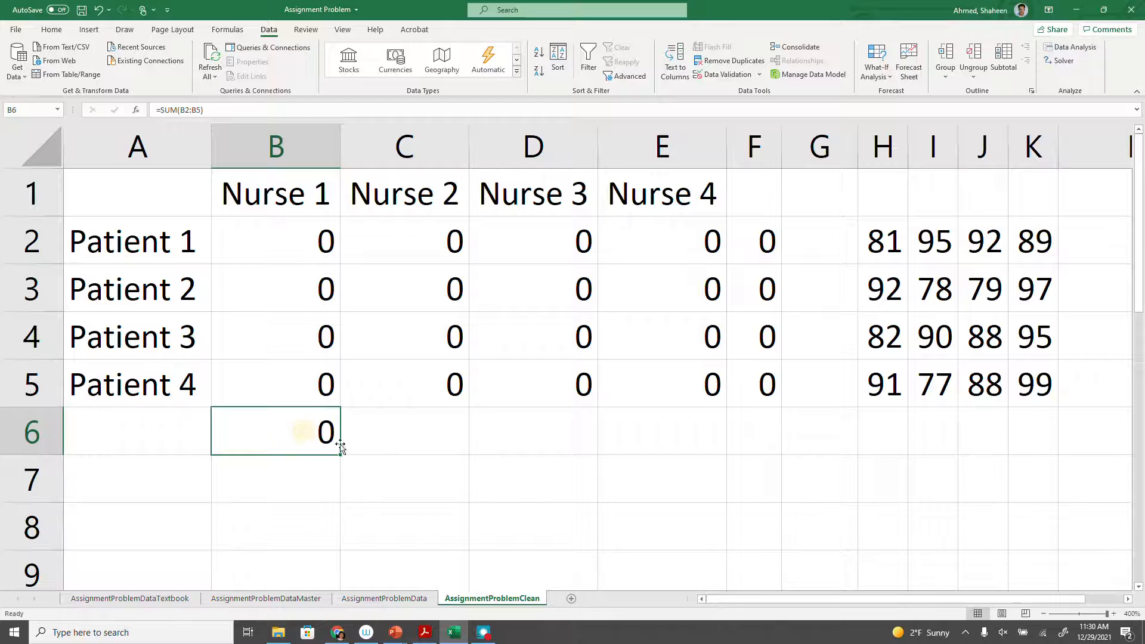
{"action": "left_click_drag", "start_coordinate": [340, 455], "coordinate": [710, 453]}
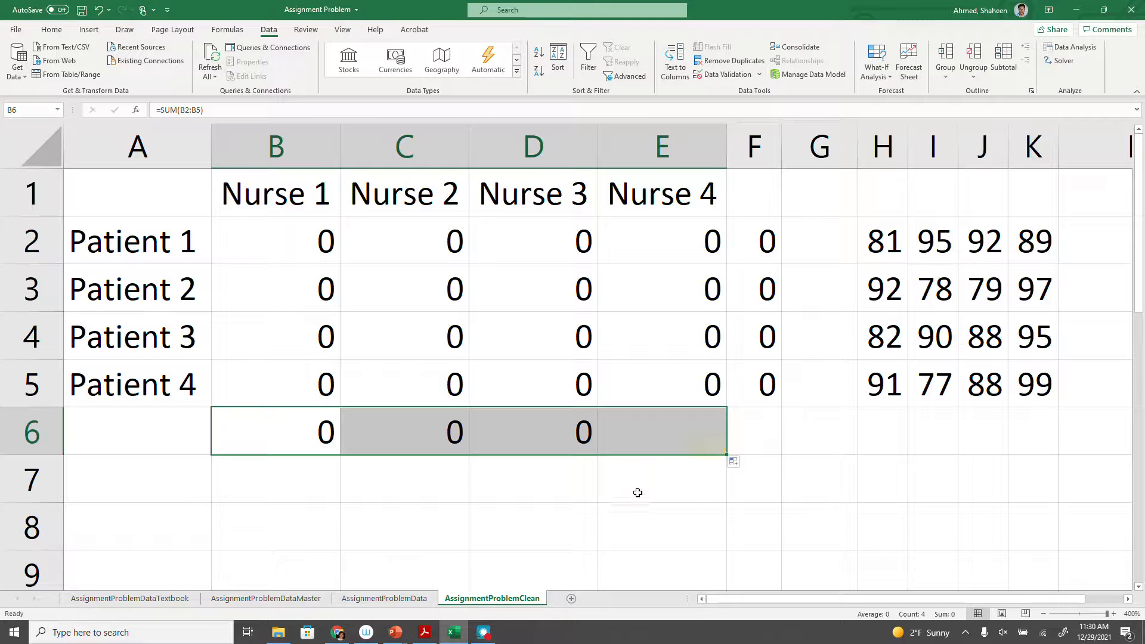
{"action": "left_click", "coordinate": [294, 433]}
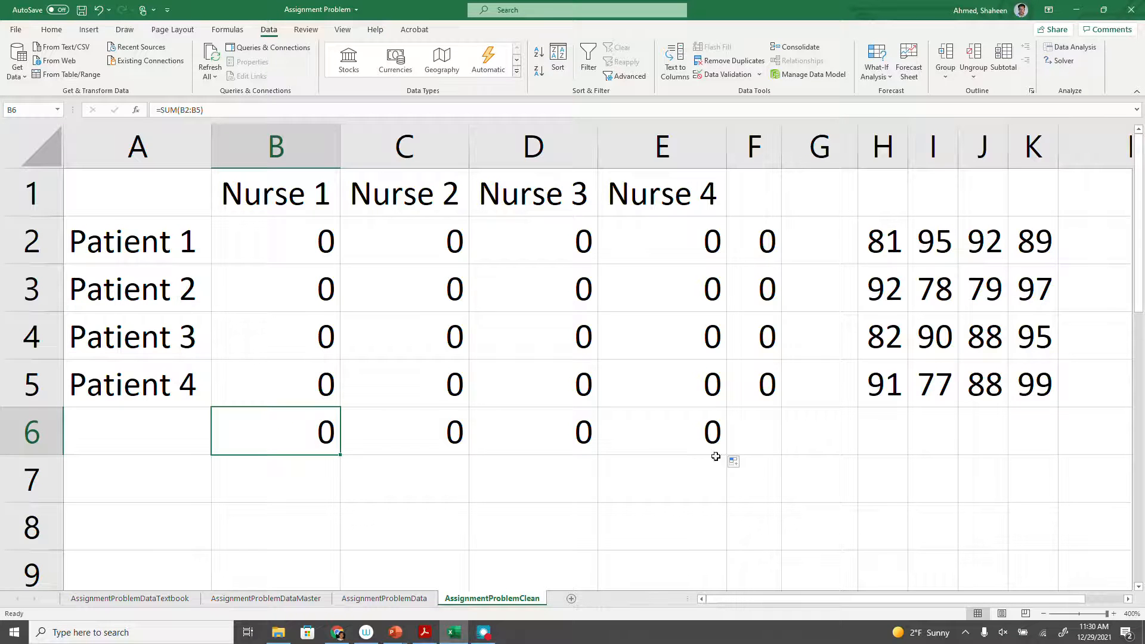
Step: Label cell A8 "Satisfaction" and widen column A to fit the text
{"action": "left_click", "coordinate": [175, 518]}
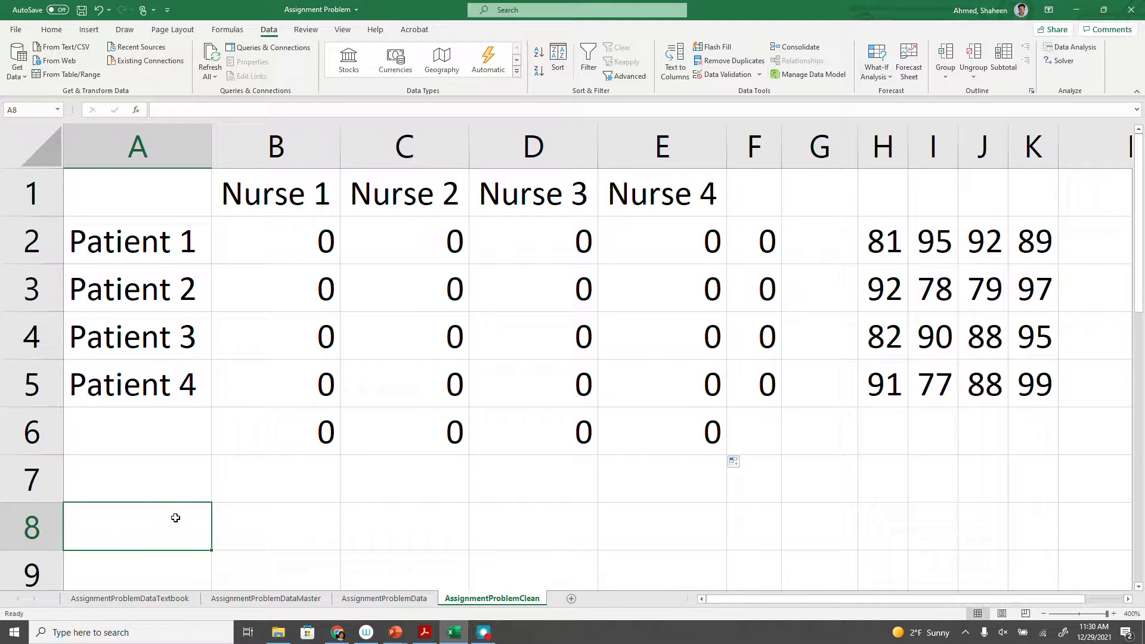
{"action": "type", "text": "Time"}
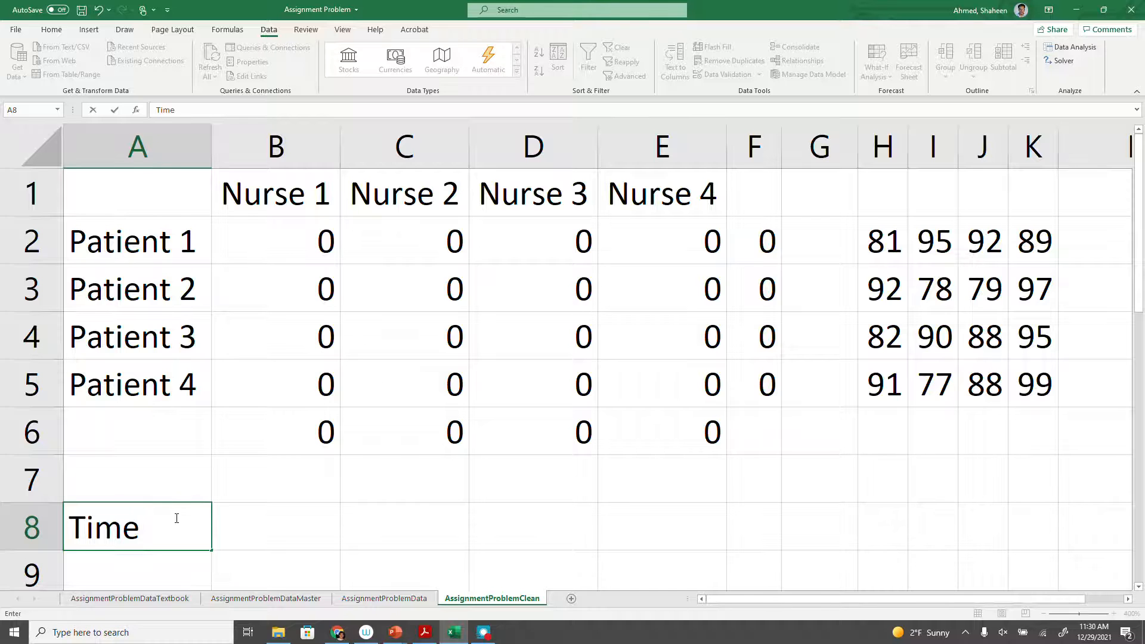
{"action": "key", "text": "BackSpace"}
{"action": "key", "text": "BackSpace"}
{"action": "key", "text": "BackSpace"}
{"action": "key", "text": "BackSpace"}
{"action": "type", "text": "Sati"}
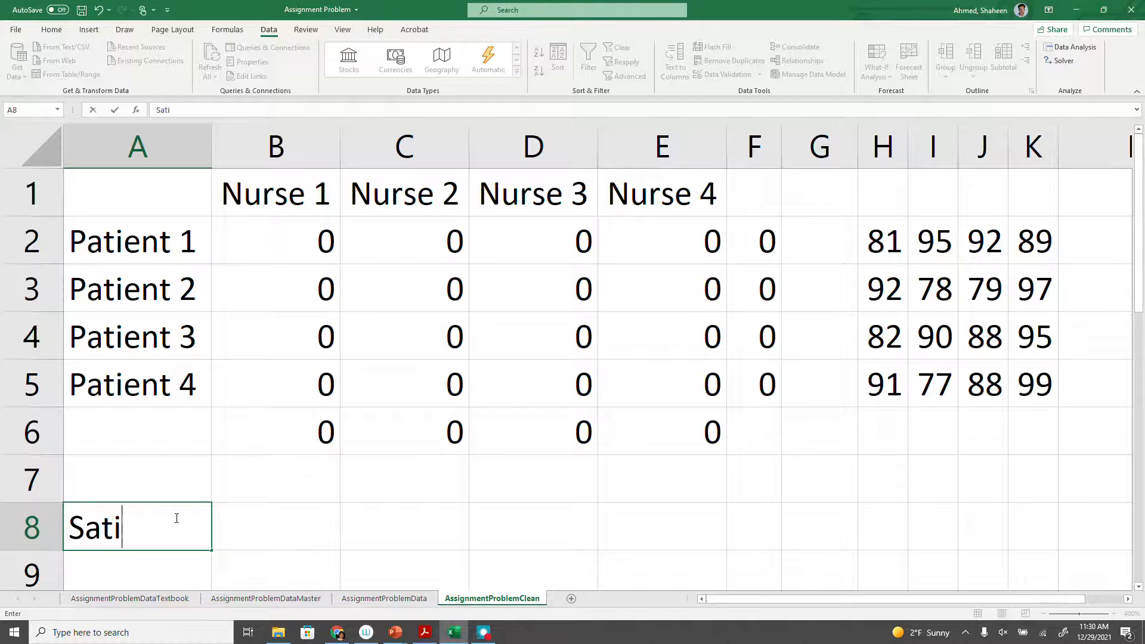
{"action": "type", "text": "sfaction"}
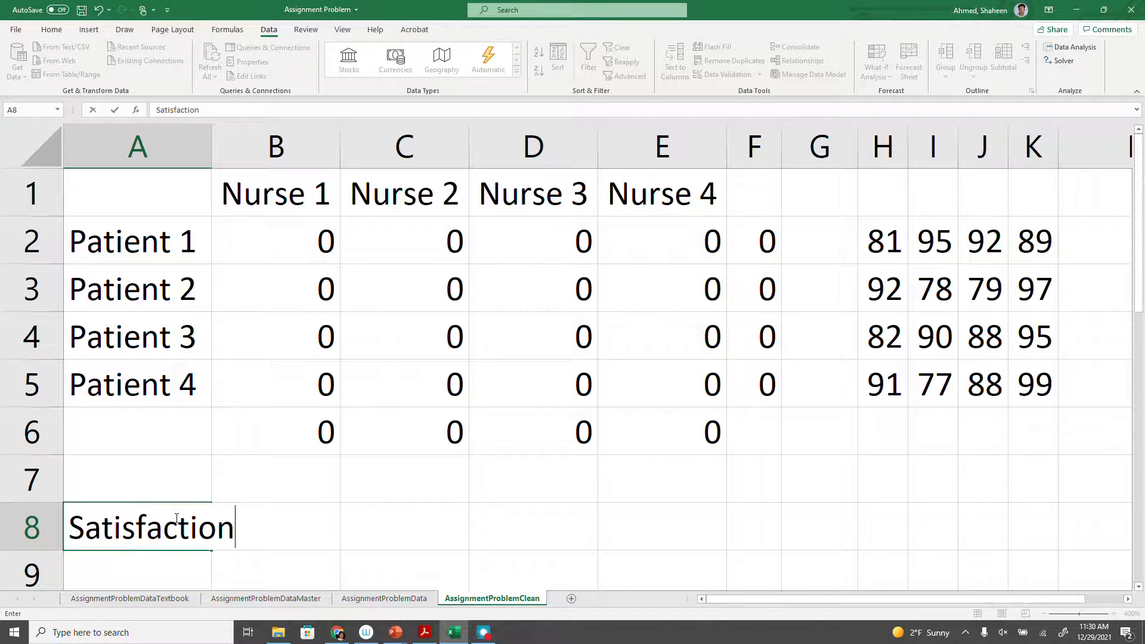
{"action": "key", "text": "Tab"}
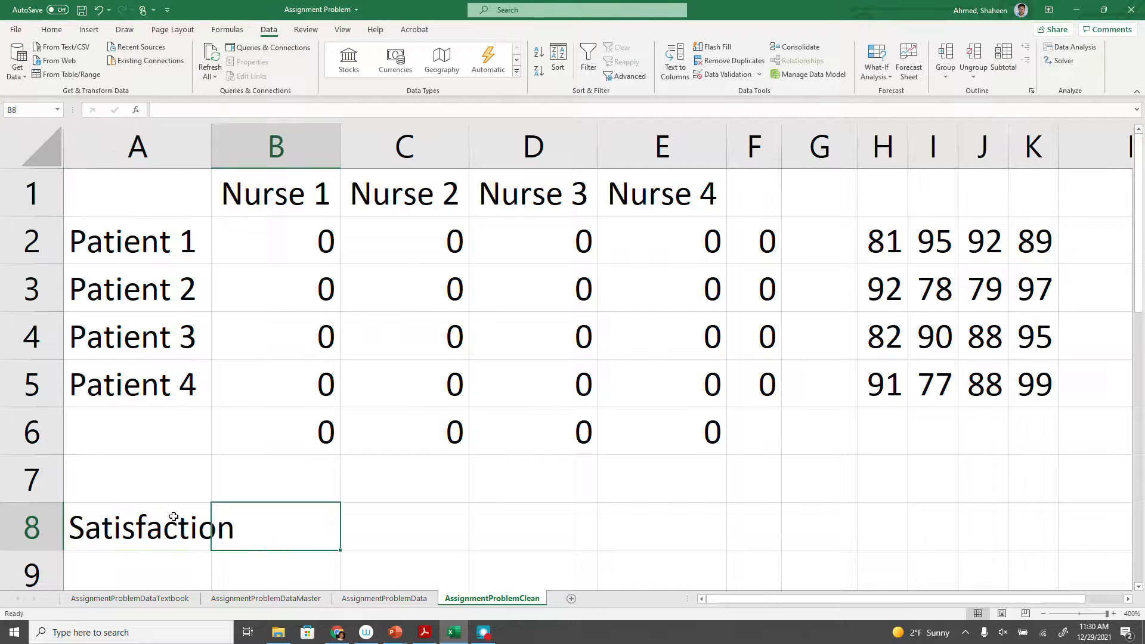
{"action": "left_click_drag", "start_coordinate": [212, 146], "coordinate": [251, 146]}
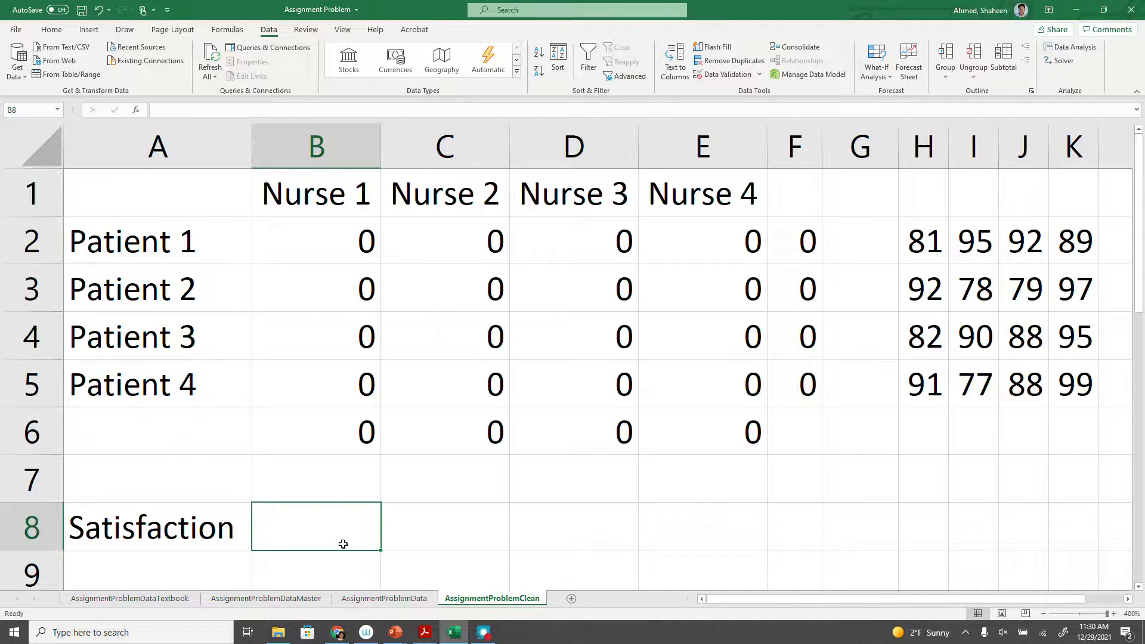
Step: Enter =SUMPRODUCT(B2:E5,H2:K5)/4 in B8 to calculate the average satisfaction
{"action": "type", "text": "=sum"}
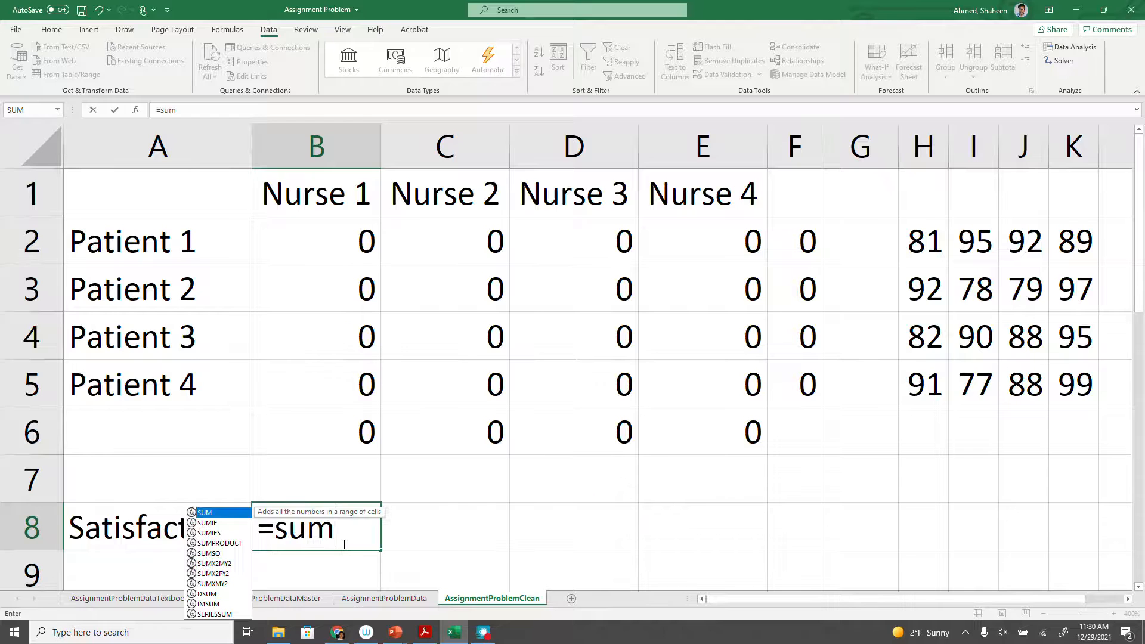
{"action": "type", "text": "produc"}
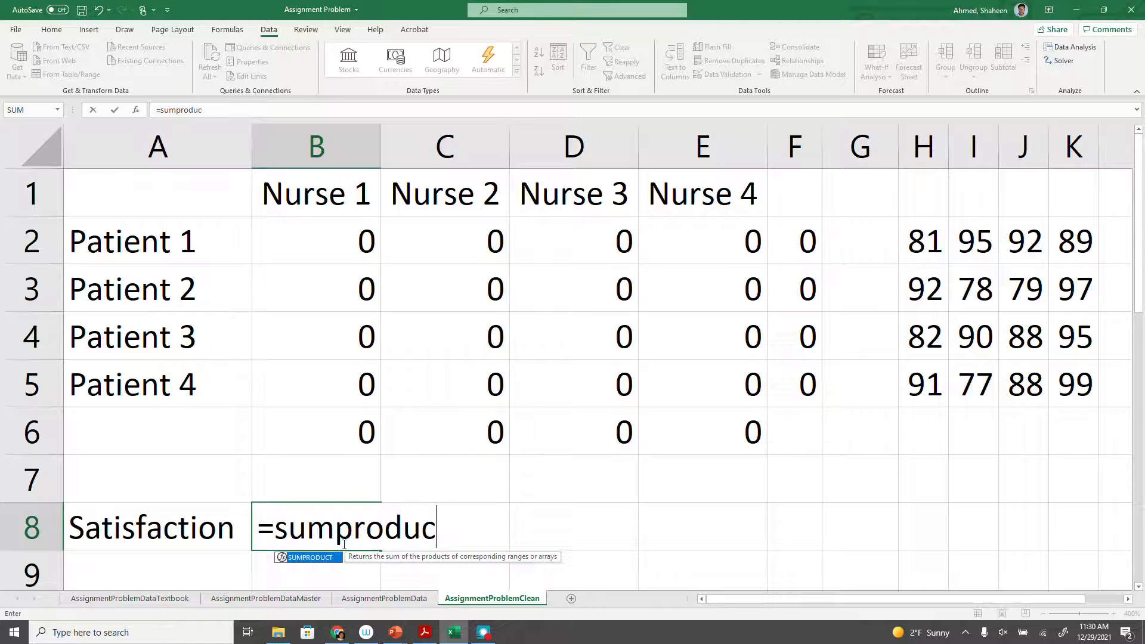
{"action": "type", "text": "t("}
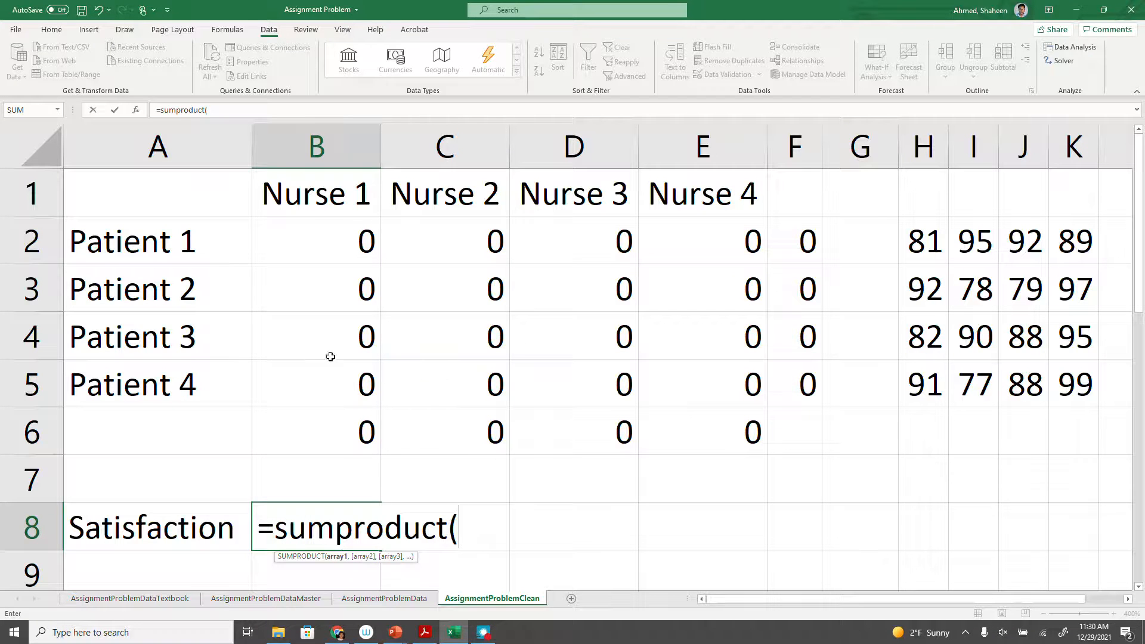
{"action": "left_click_drag", "start_coordinate": [354, 242], "coordinate": [703, 384]}
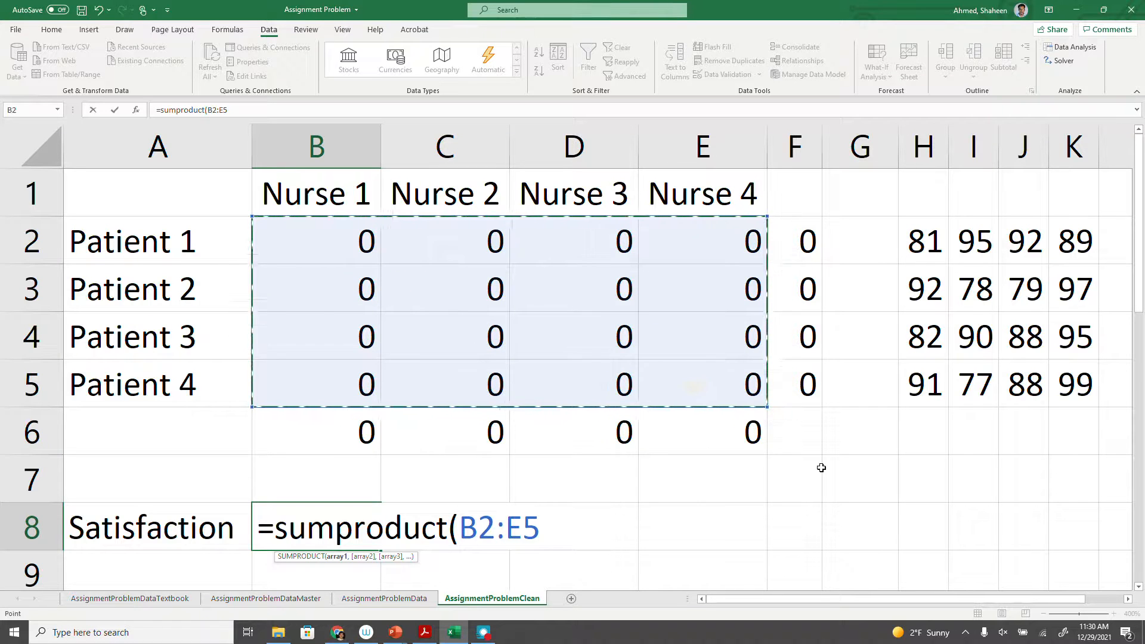
{"action": "type", "text": ","}
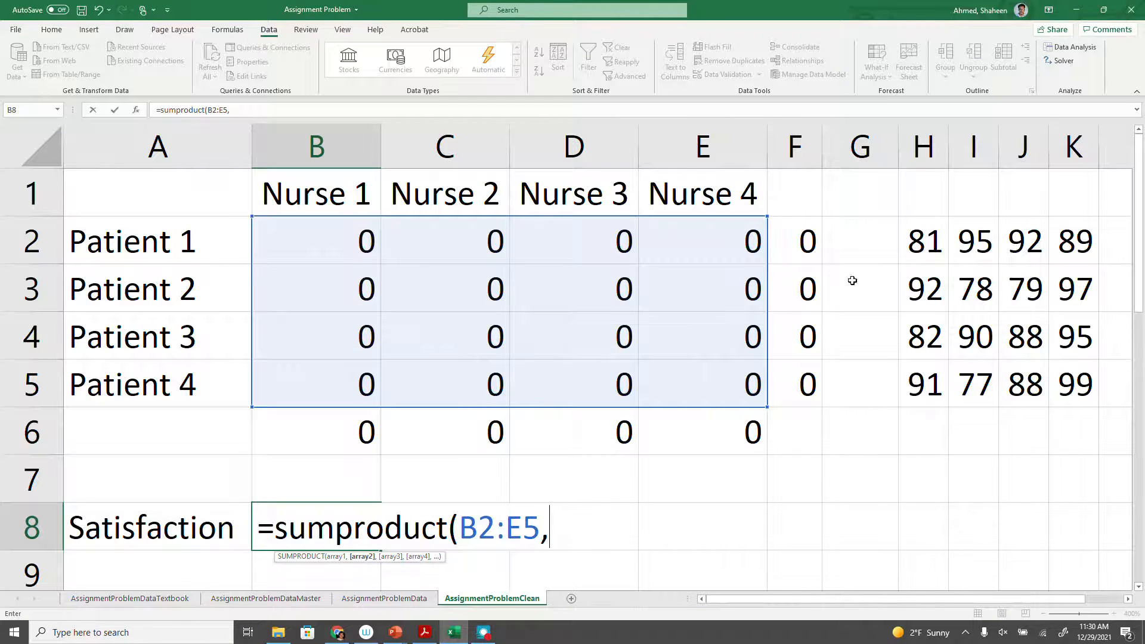
{"action": "left_click_drag", "start_coordinate": [930, 244], "coordinate": [1084, 402]}
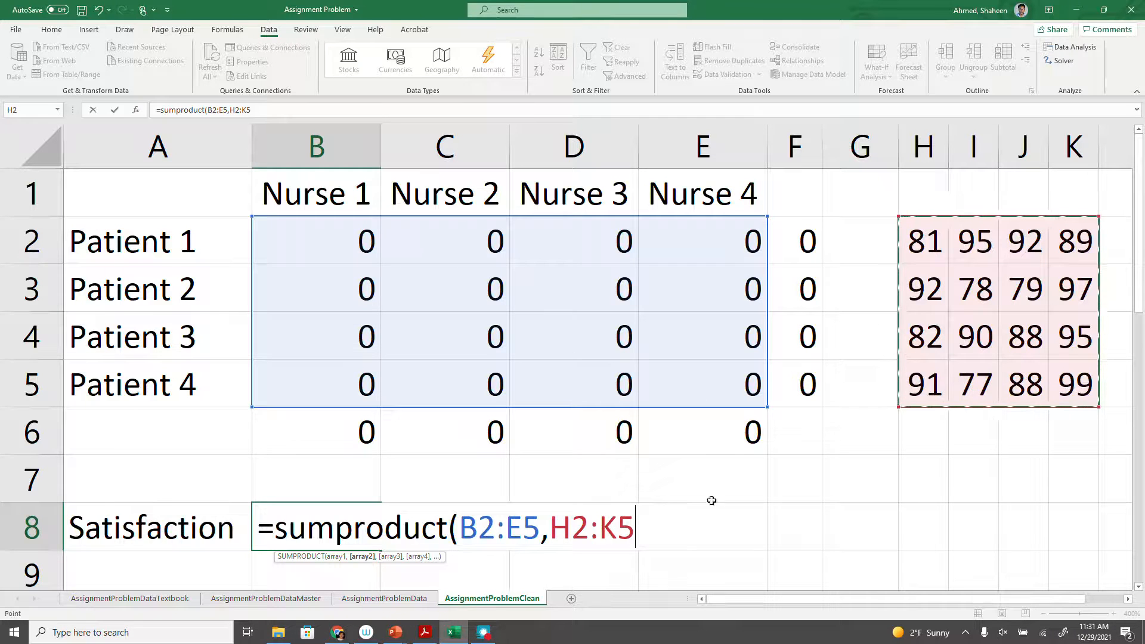
{"action": "type", "text": ")"}
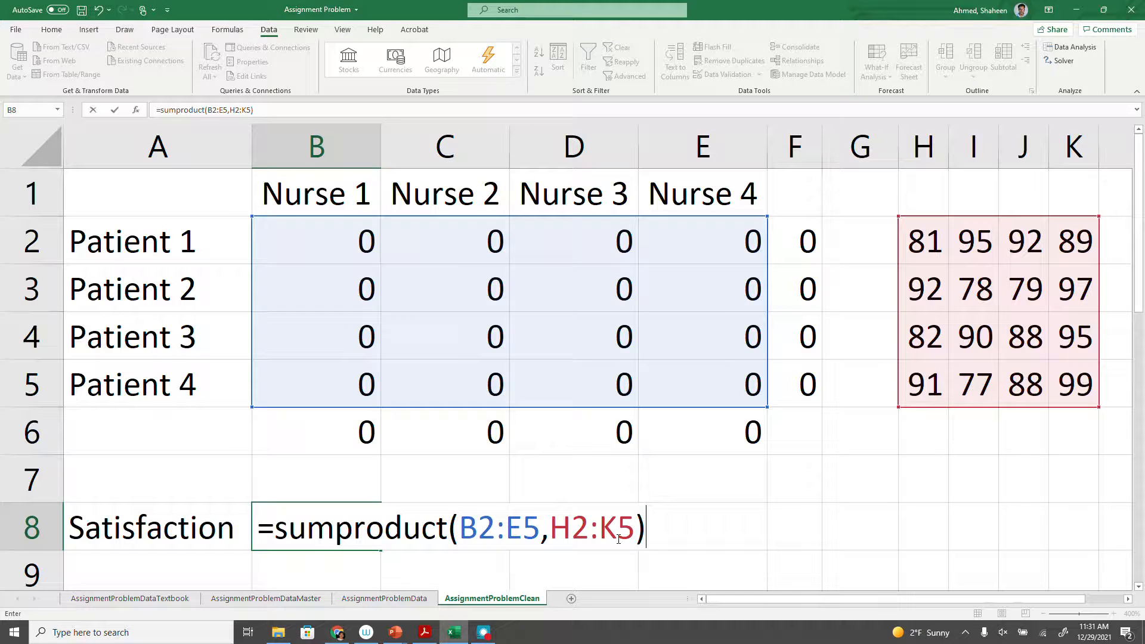
{"action": "type", "text": "/4"}
{"action": "key", "text": "Return"}
{"action": "scroll", "coordinate": [335, 477], "scroll_direction": "up", "scroll_amount": 1}
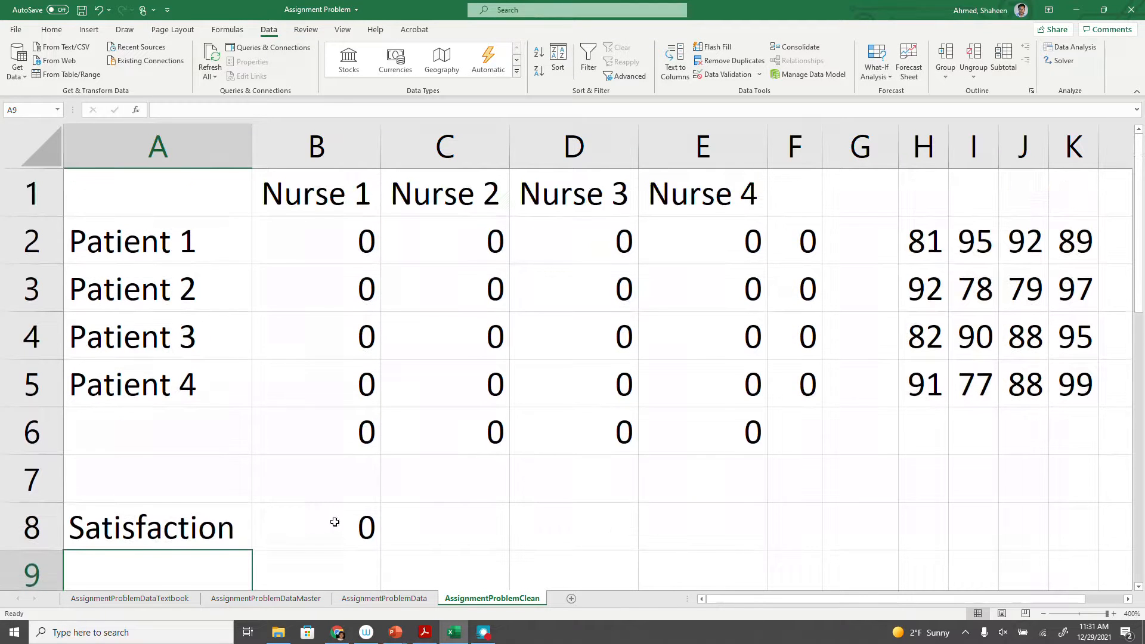
Step: Set up Solver to maximize objective cell B8 by changing variable cells B2:E5
{"action": "left_click", "coordinate": [334, 524]}
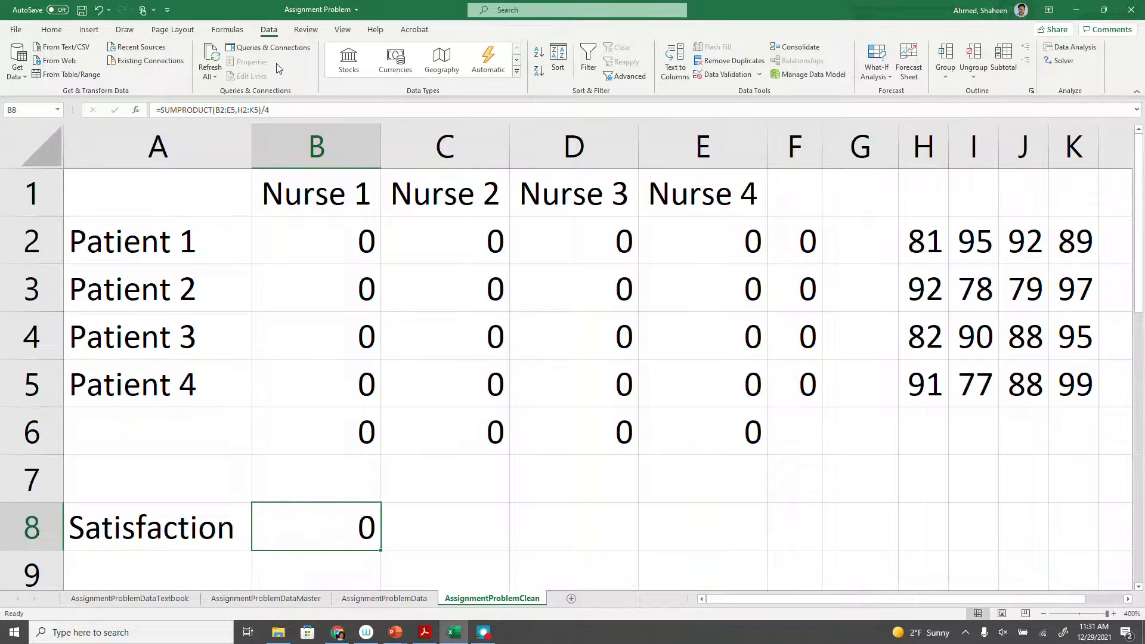
{"action": "left_click", "coordinate": [1063, 60]}
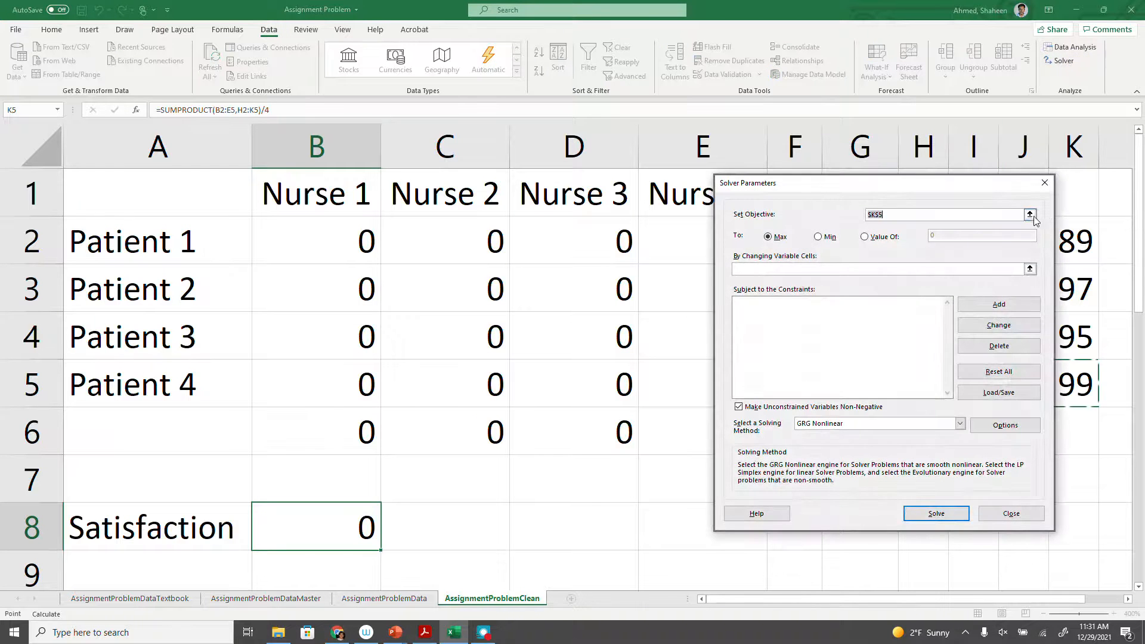
{"action": "left_click", "coordinate": [1031, 215]}
{"action": "left_click", "coordinate": [327, 531]}
{"action": "key", "text": "Return"}
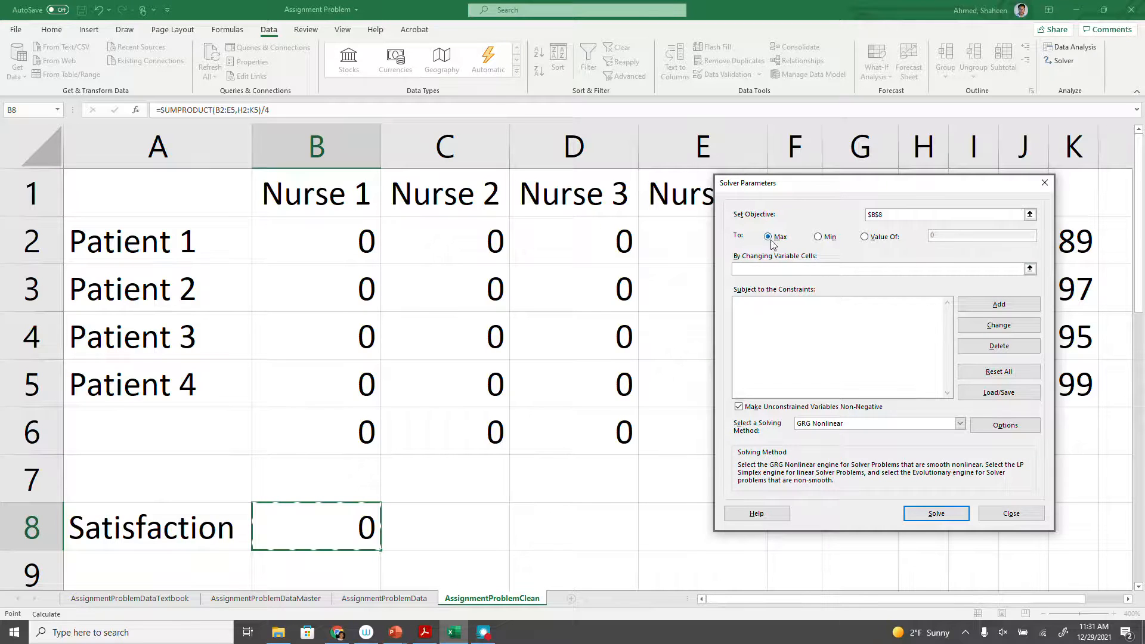
{"action": "left_click", "coordinate": [1031, 269]}
{"action": "mouse_move", "coordinate": [345, 247]}
{"action": "left_mouse_down"}
{"action": "mouse_move", "coordinate": [545, 372]}
{"action": "mouse_move", "coordinate": [628, 399]}
{"action": "mouse_move", "coordinate": [759, 401]}
{"action": "left_mouse_up"}
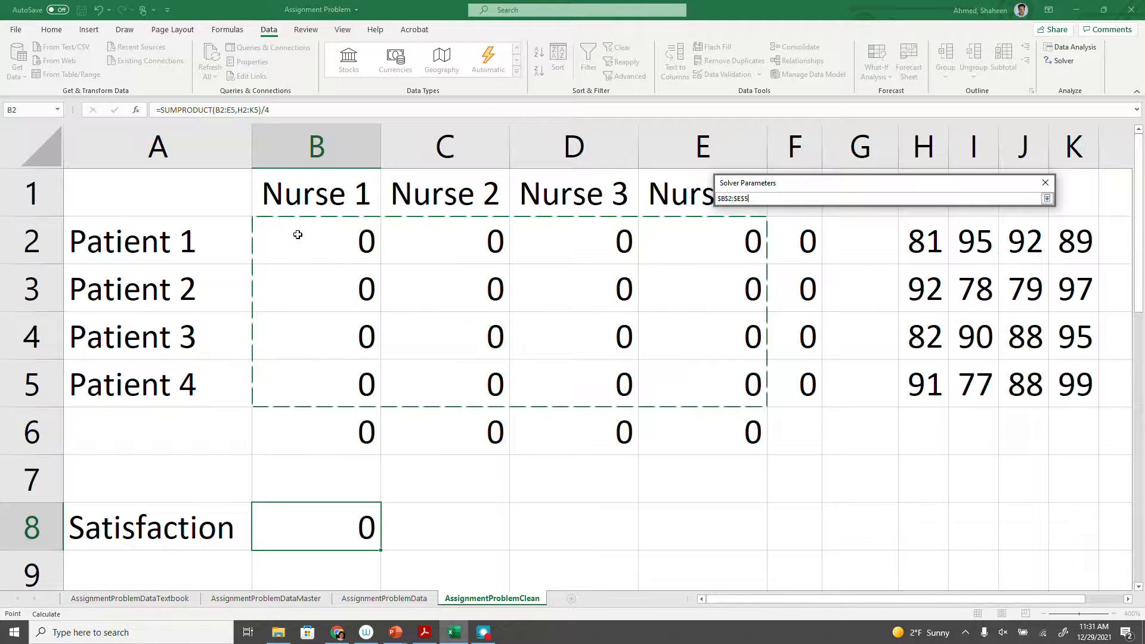
{"action": "key", "text": "Return"}
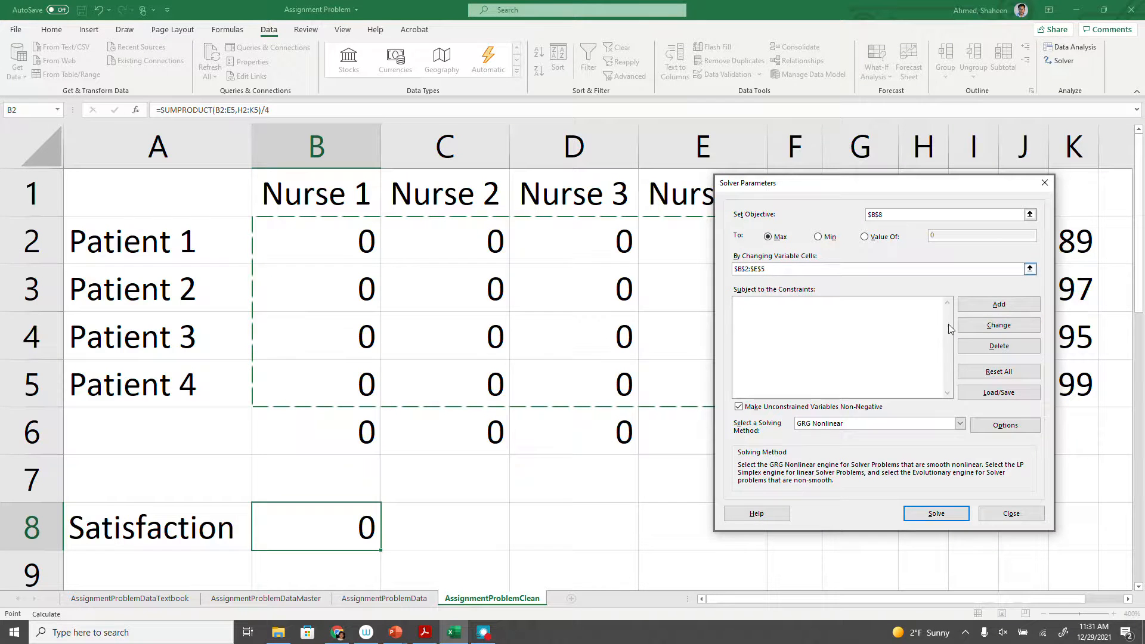
Step: Add a Solver constraint requiring the nurse totals B6:E6 to equal 1
{"action": "left_click", "coordinate": [999, 305]}
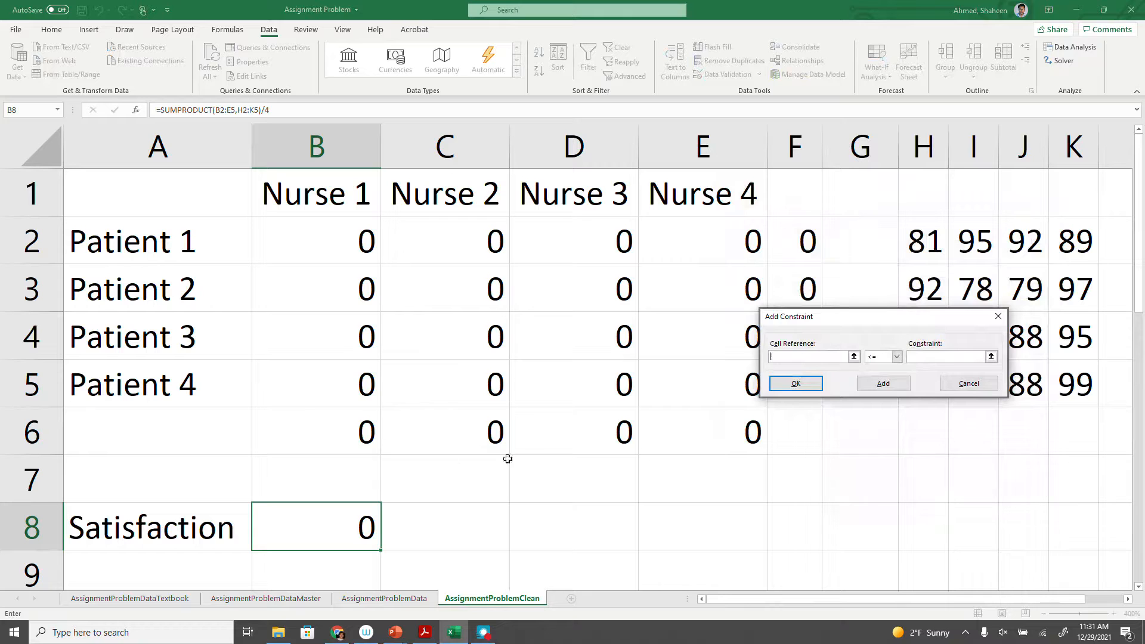
{"action": "left_click_drag", "start_coordinate": [370, 437], "coordinate": [715, 440]}
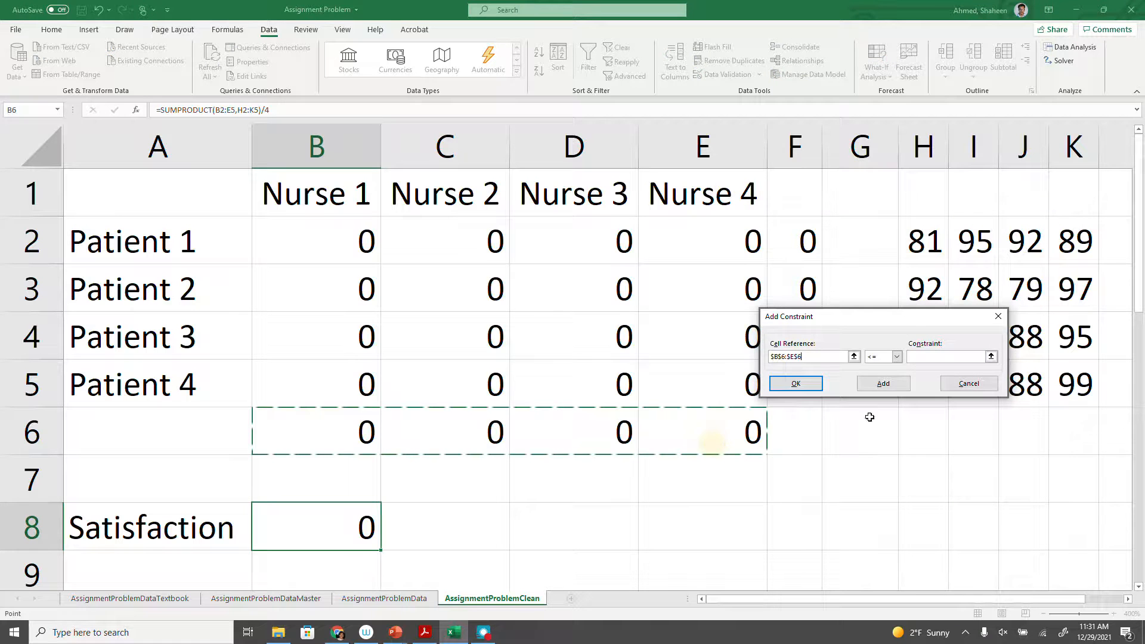
{"action": "left_click", "coordinate": [897, 356]}
{"action": "left_click", "coordinate": [871, 378]}
{"action": "left_click", "coordinate": [934, 358]}
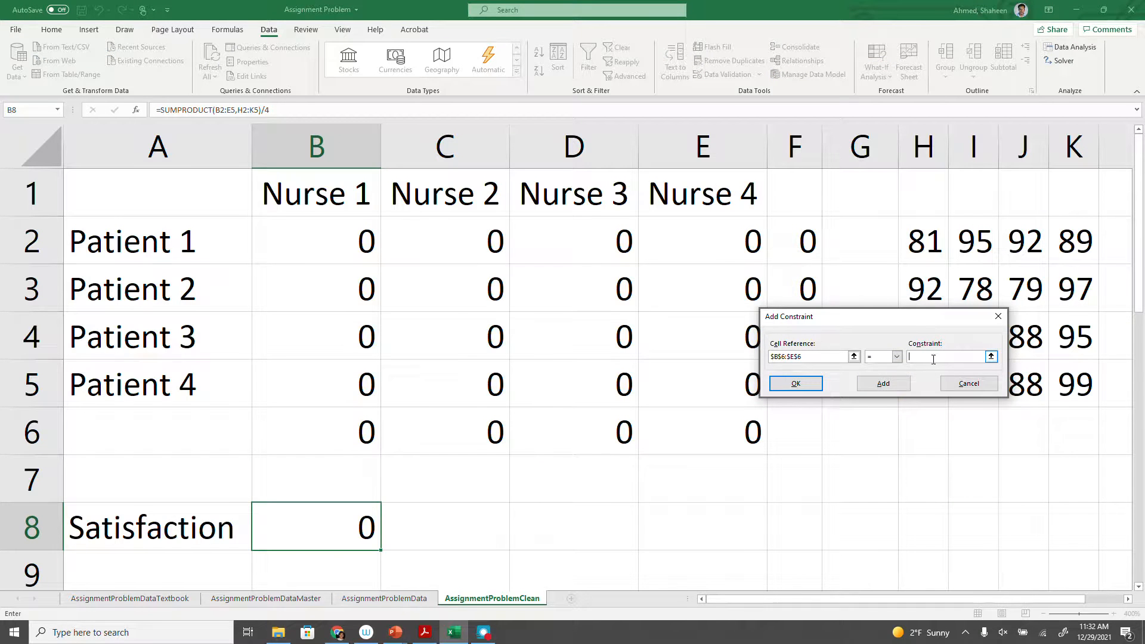
{"action": "type", "text": "1"}
{"action": "left_click", "coordinate": [884, 384]}
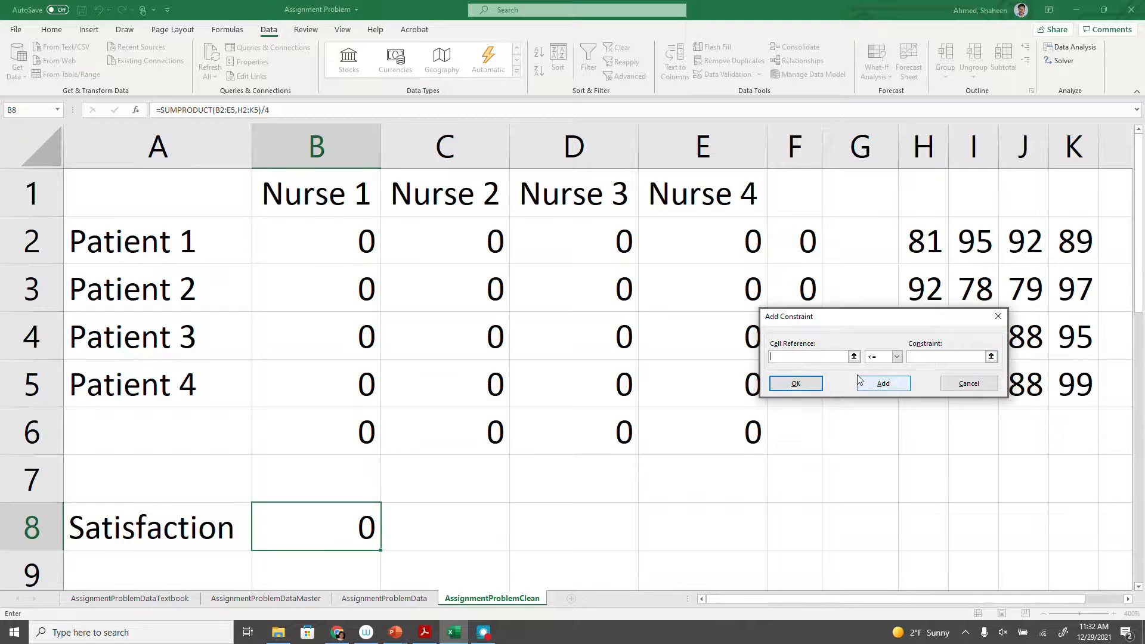
Step: Add a Solver constraint requiring the patient totals F2:F5 to equal 1, and finish adding constraints
{"action": "left_click", "coordinate": [804, 239]}
{"action": "left_click_drag", "start_coordinate": [804, 239], "coordinate": [793, 394]}
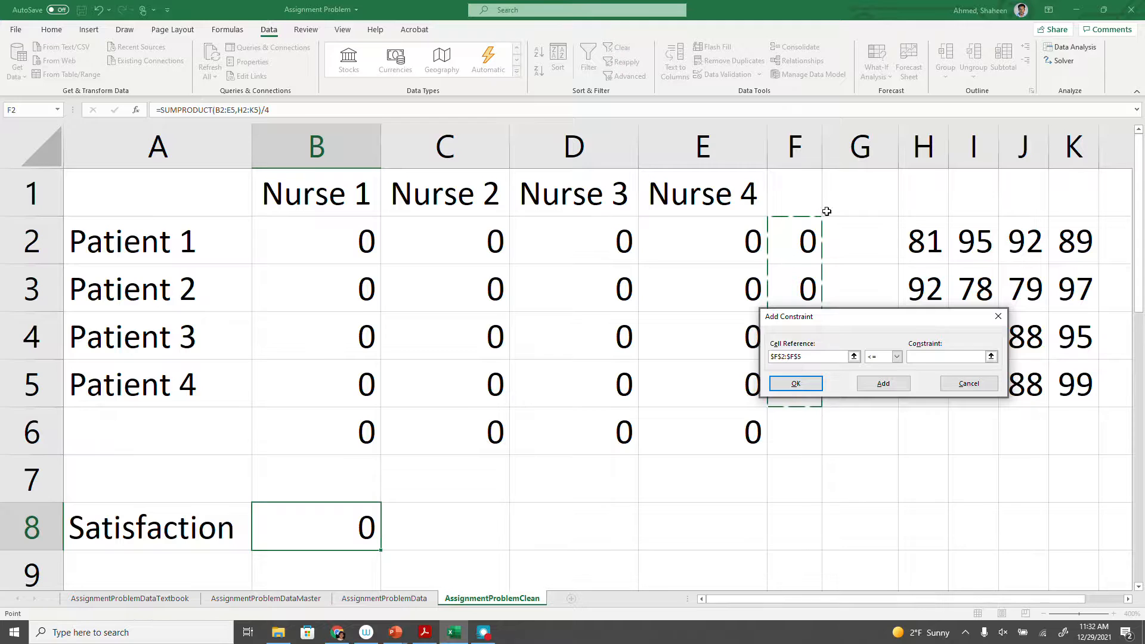
{"action": "left_click", "coordinate": [887, 363]}
{"action": "left_click", "coordinate": [887, 363]}
{"action": "left_click", "coordinate": [877, 372]}
{"action": "left_click", "coordinate": [931, 356]}
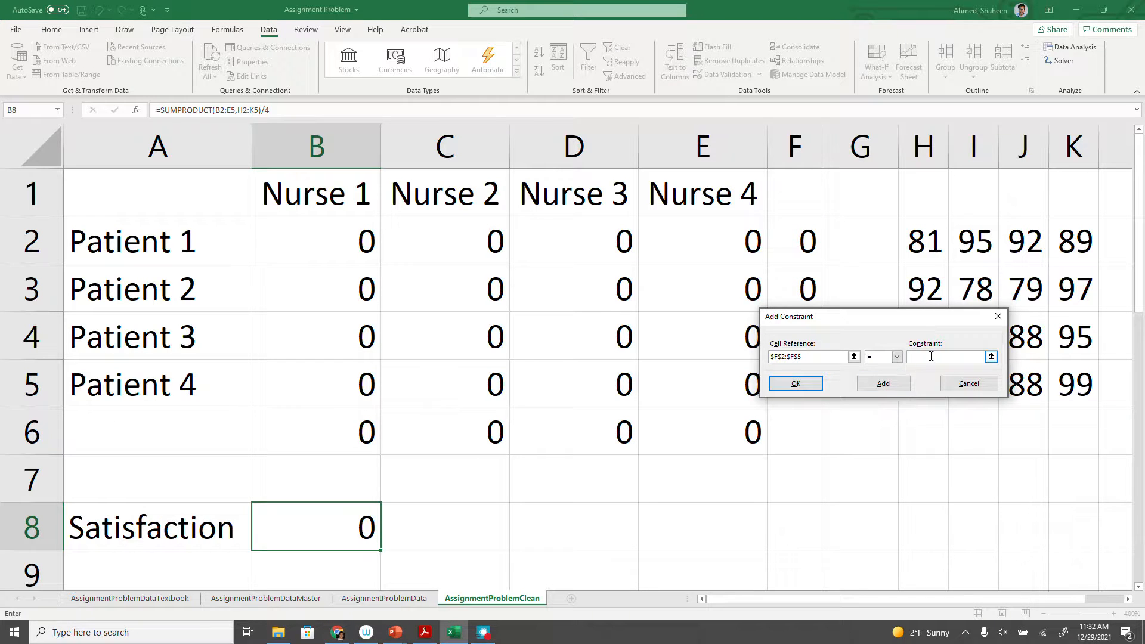
{"action": "left_click", "coordinate": [797, 384]}
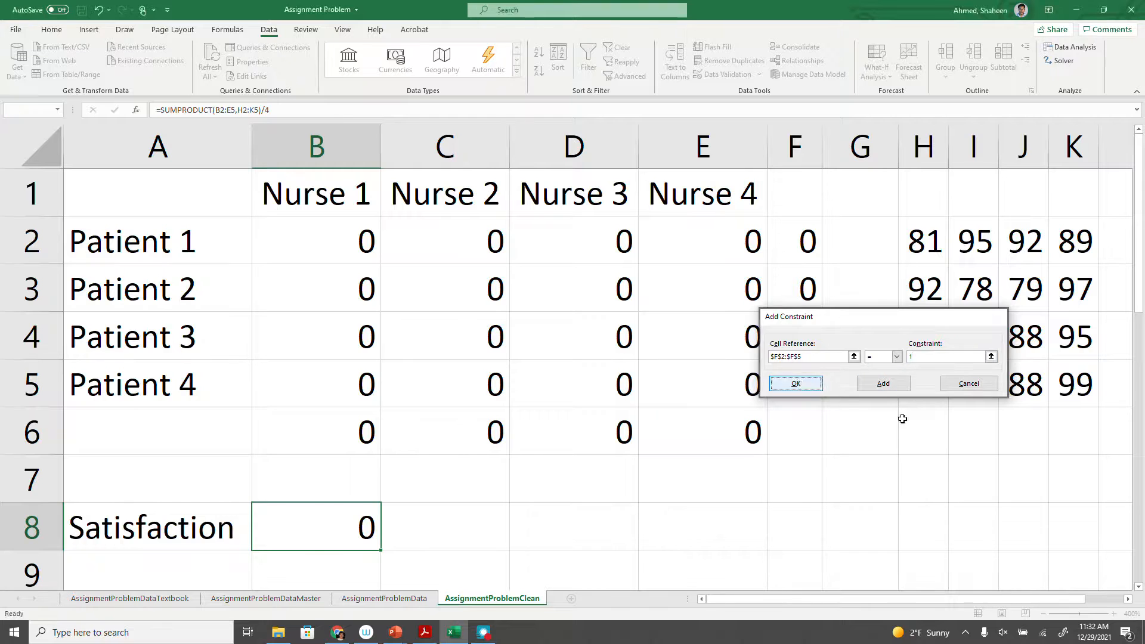
Step: Solve the model with the Simplex LP method and keep the Solver solution
{"action": "left_click", "coordinate": [960, 423]}
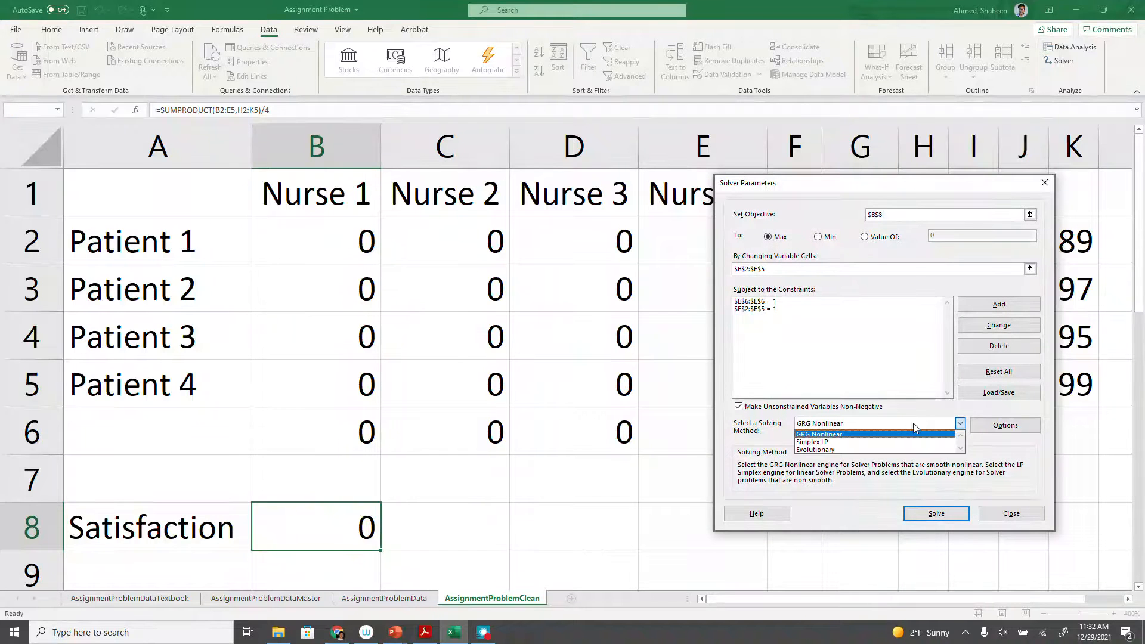
{"action": "left_click", "coordinate": [850, 441]}
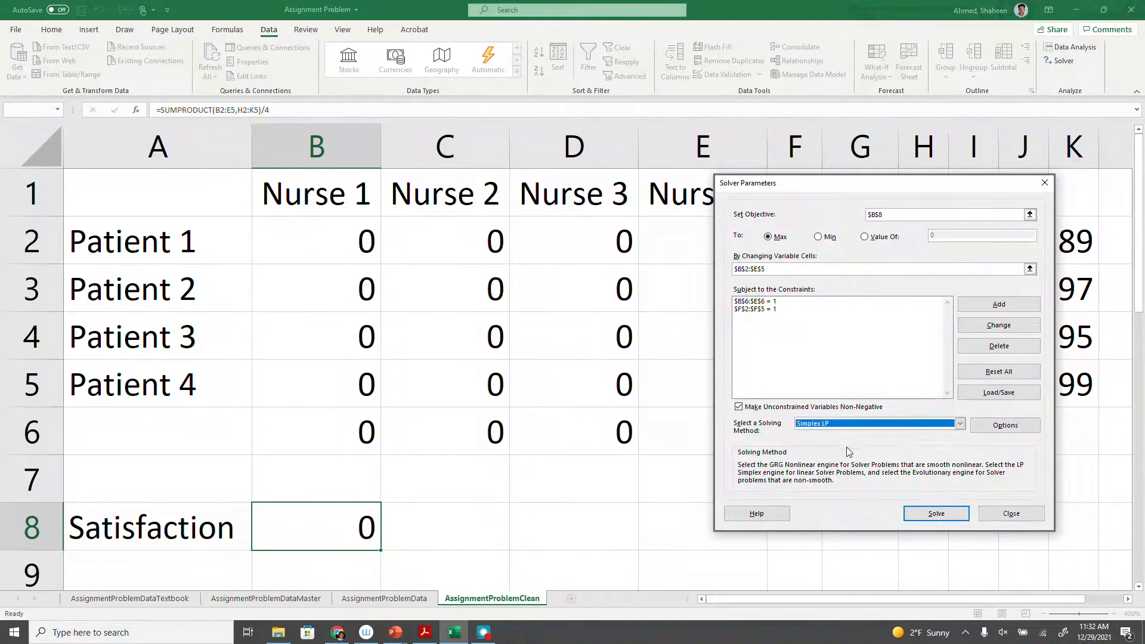
{"action": "left_click", "coordinate": [934, 514]}
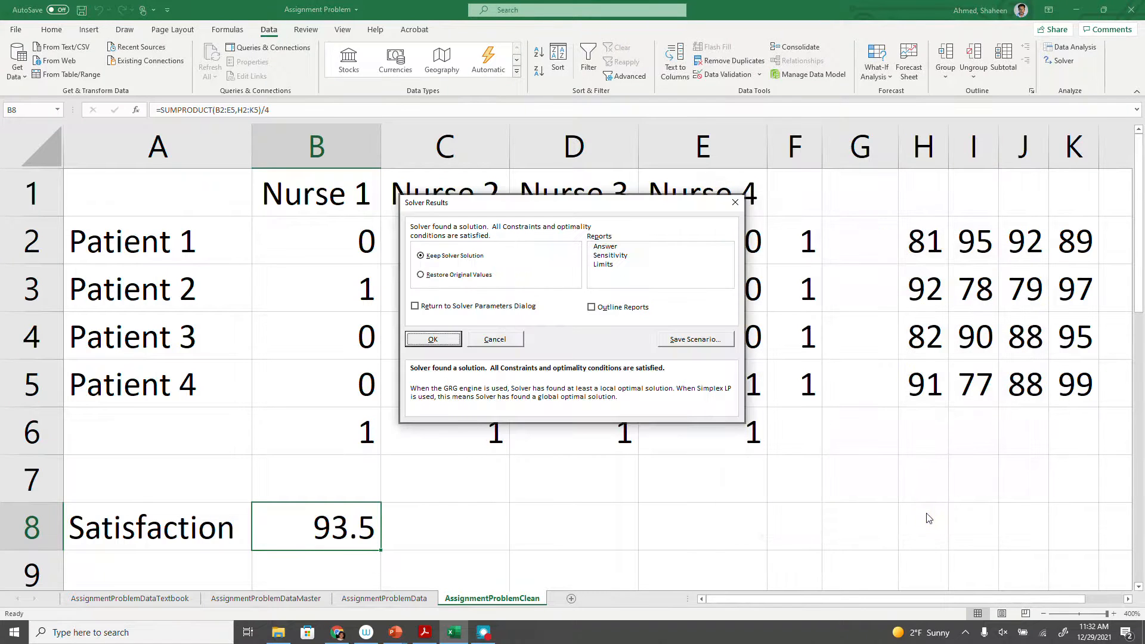
{"action": "left_click", "coordinate": [433, 341]}
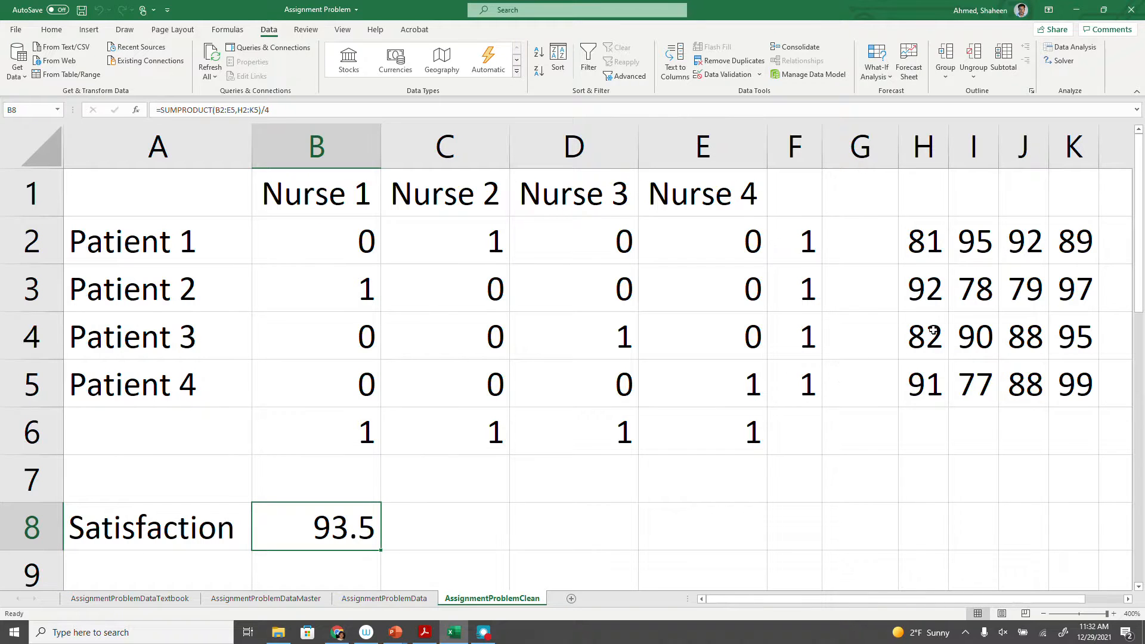
Step: Review the score data in H2:K5, the Nurse 2 total, the Solver parameters and the satisfaction formula in B8
{"action": "left_click_drag", "start_coordinate": [929, 246], "coordinate": [1056, 378]}
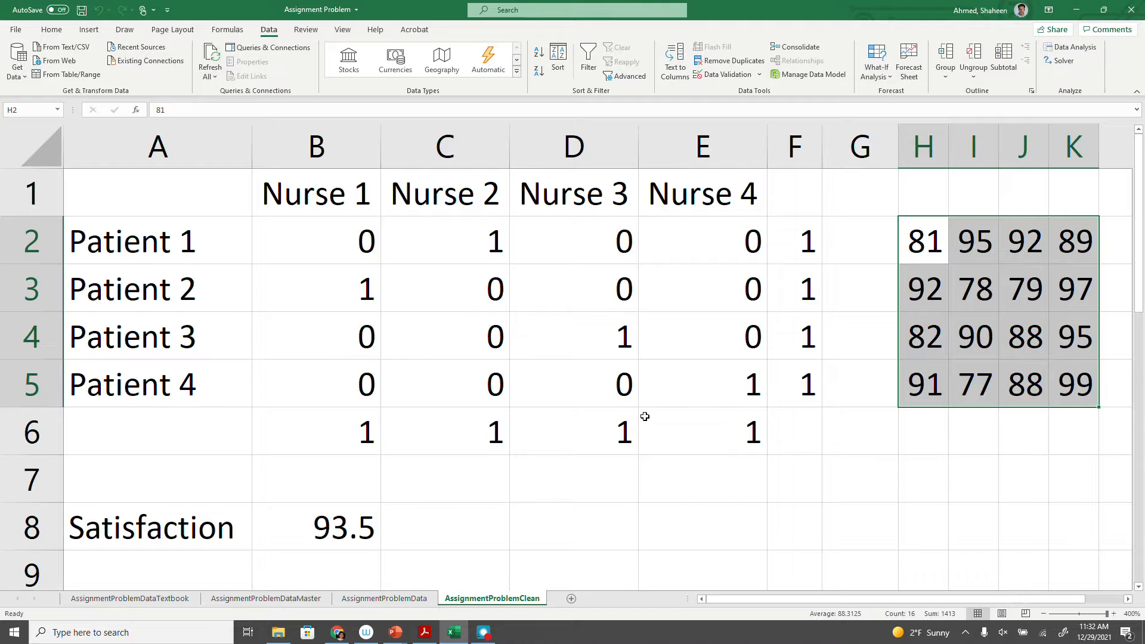
{"action": "left_click", "coordinate": [479, 432]}
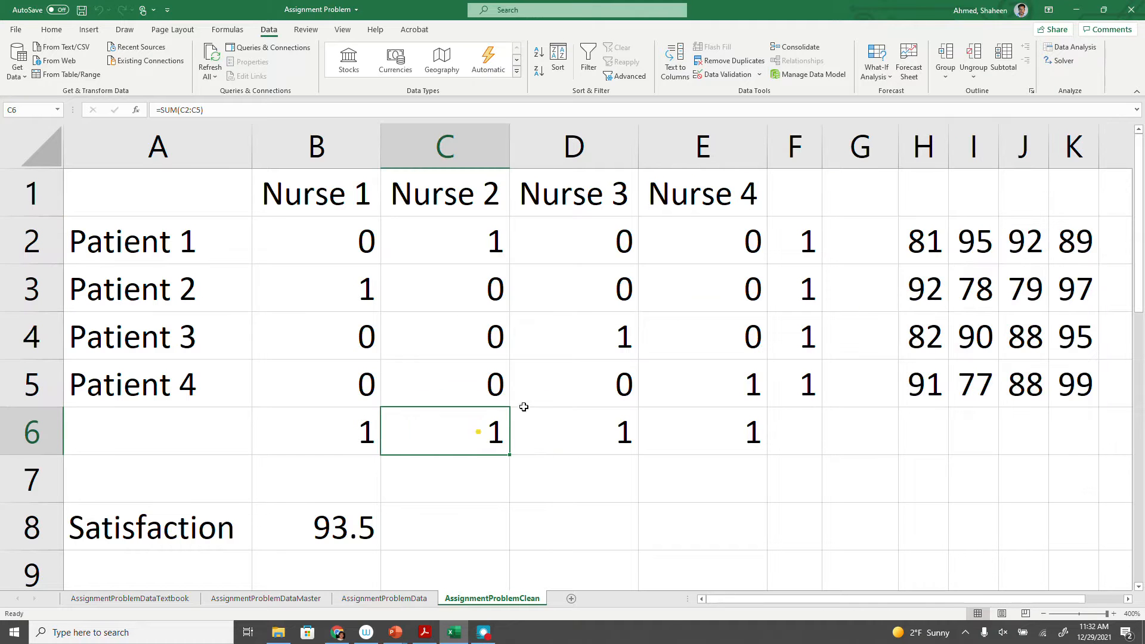
{"action": "left_click", "coordinate": [1060, 61]}
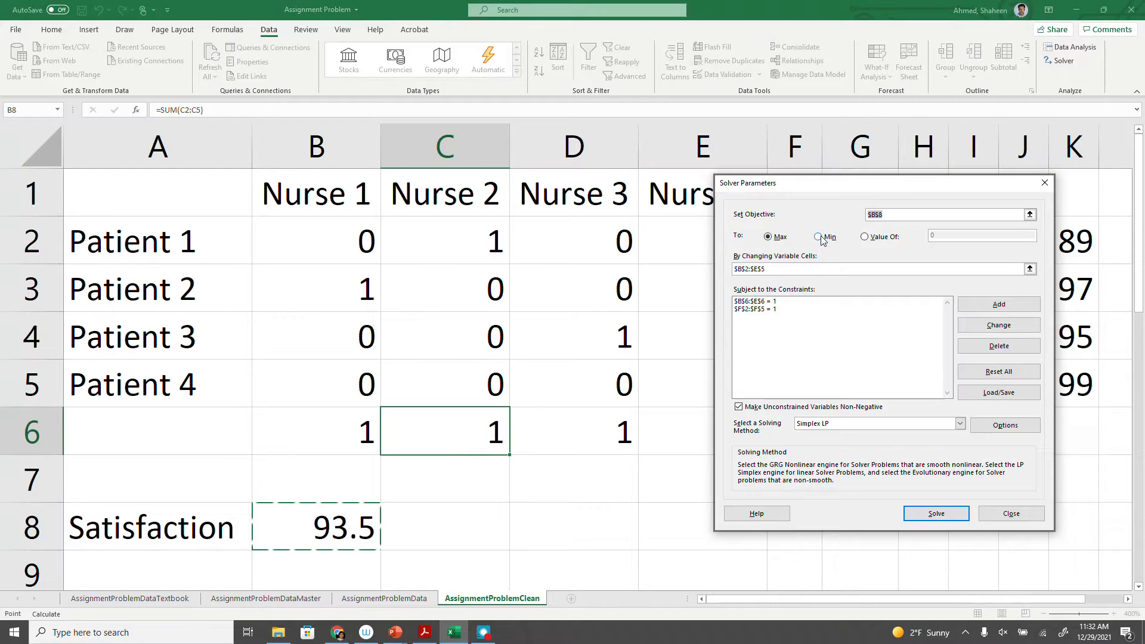
{"action": "left_click", "coordinate": [1044, 182]}
{"action": "left_click", "coordinate": [335, 517]}
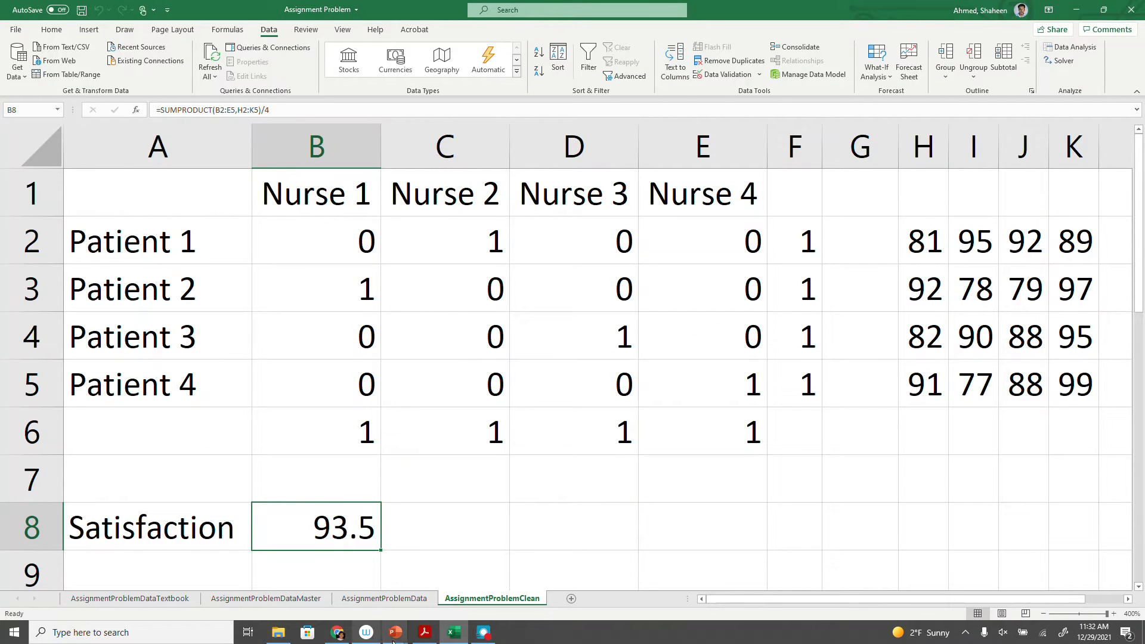
Step: Switch to the PowerPoint slide show on the assignment problem using MS Excel
{"action": "mouse_move", "coordinate": [388, 637]}
{"action": "left_click", "coordinate": [398, 600]}
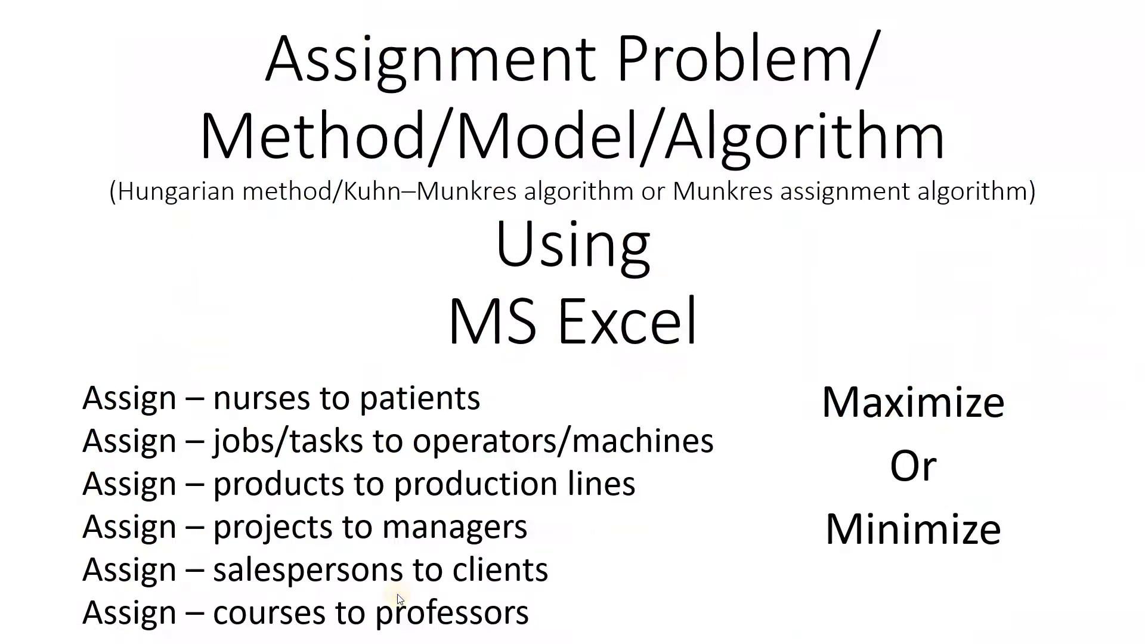